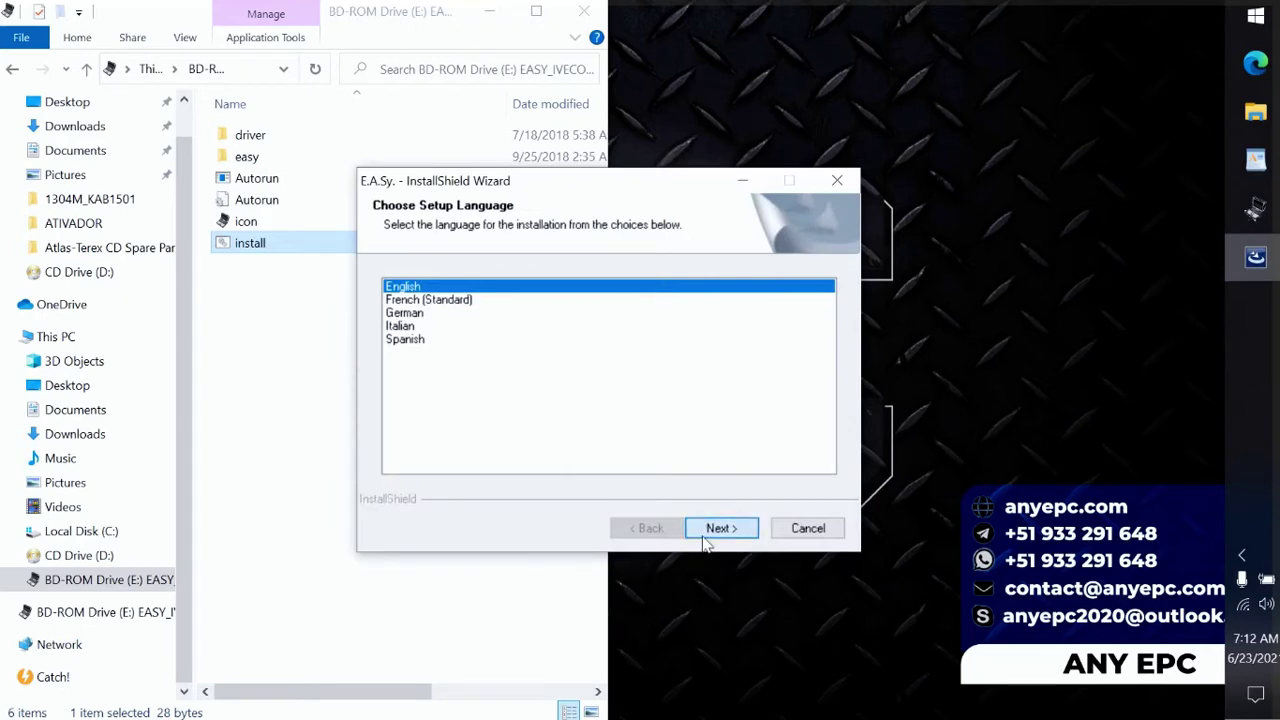
Start the E.A.Sy. setup from the disc's launcher with English as the installation language.
click(705, 538)
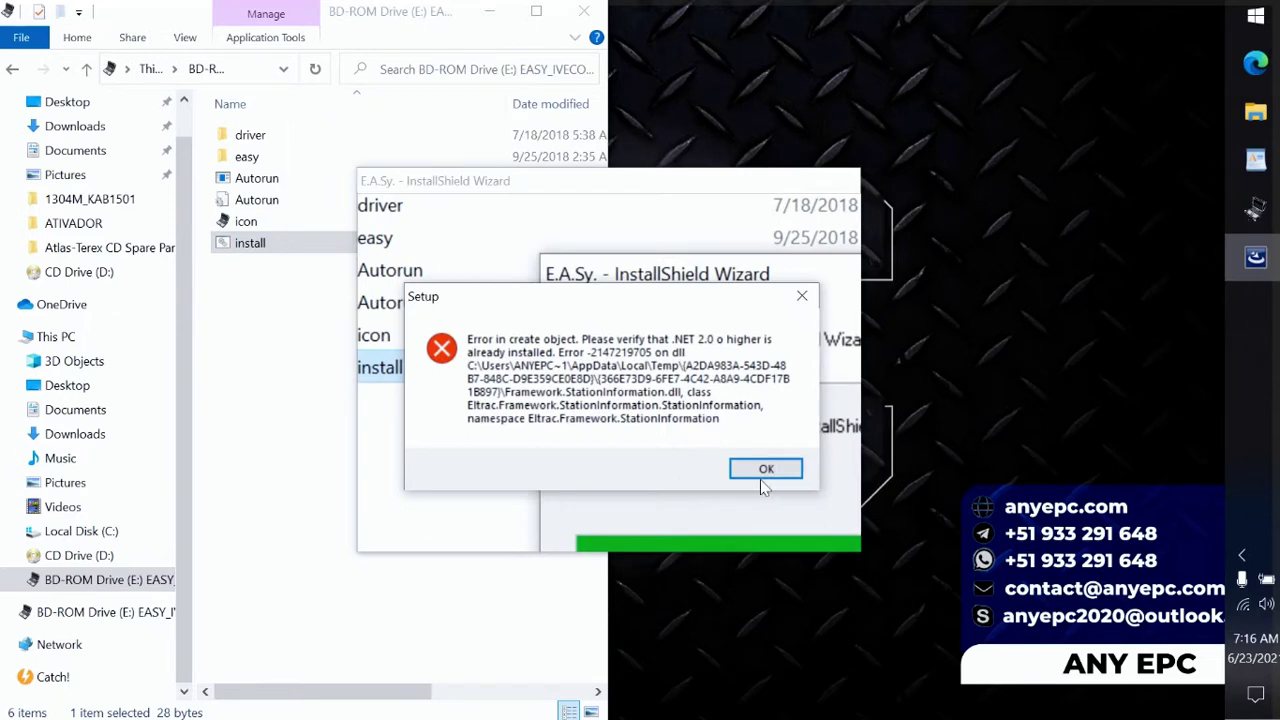
click(762, 476)
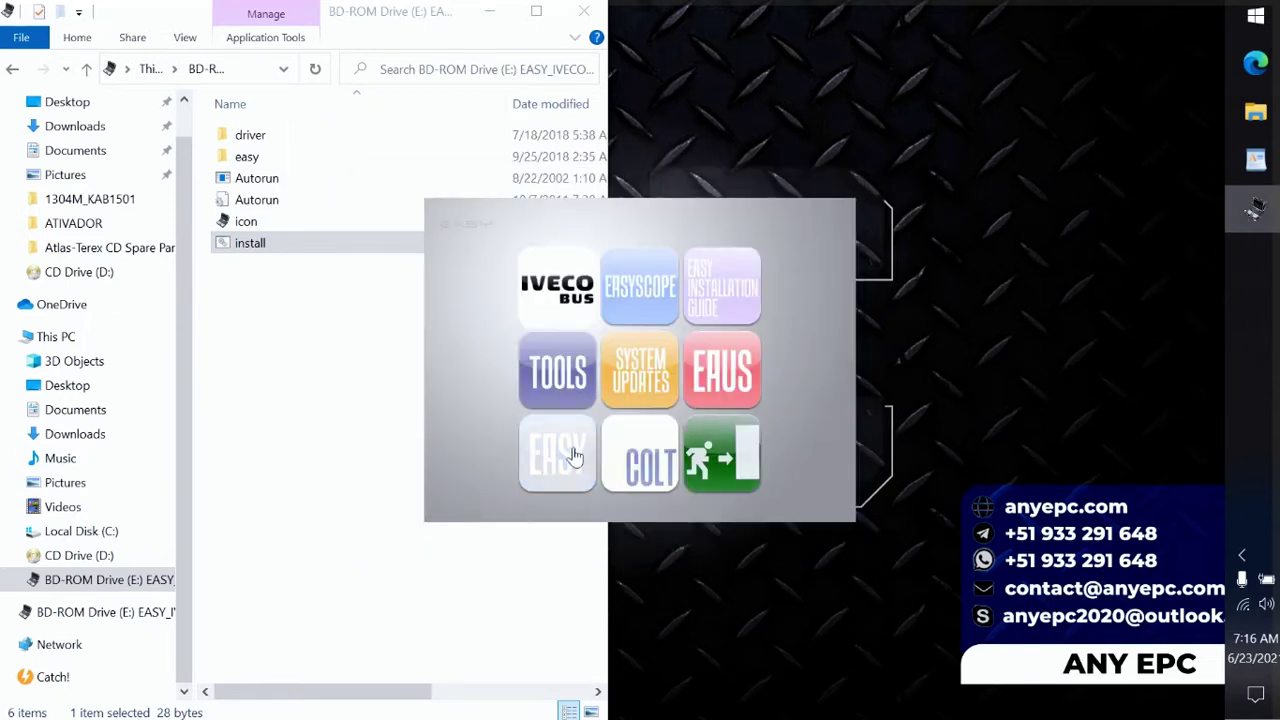
click(548, 458)
click(700, 527)
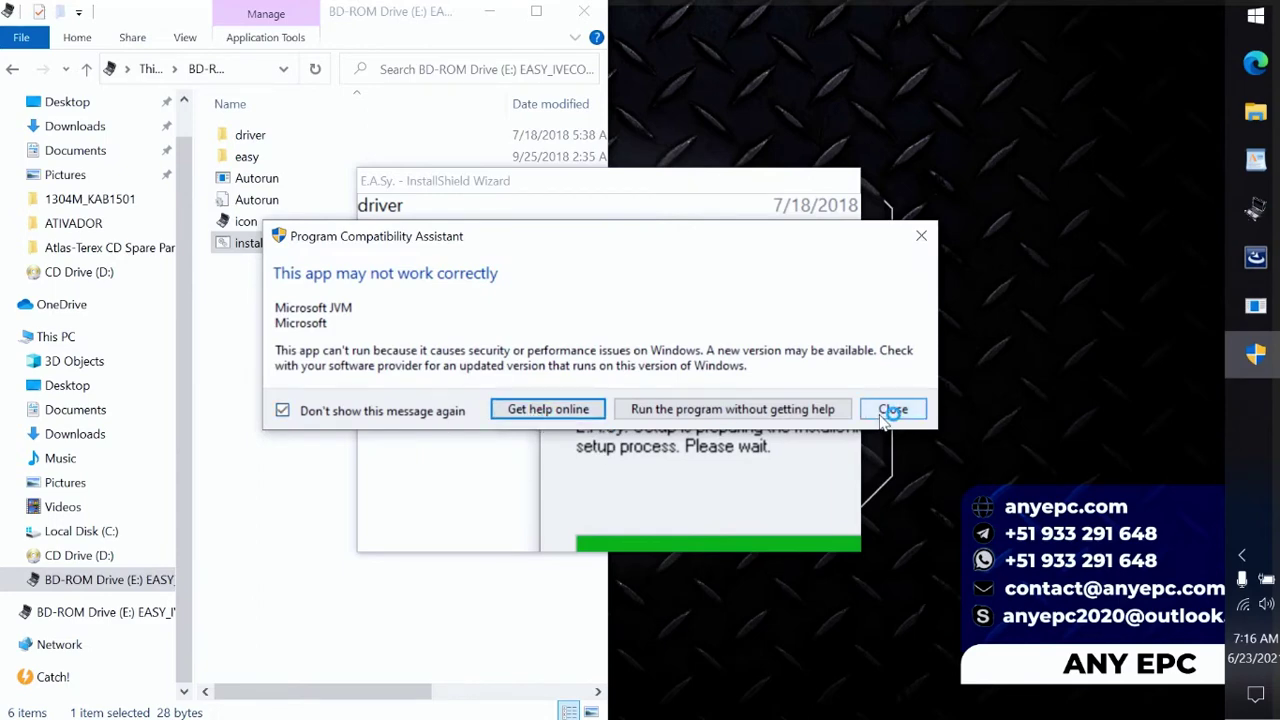
Run the Microsoft JVM installer without getting help and install the DirectPlay Windows feature.
click(824, 411)
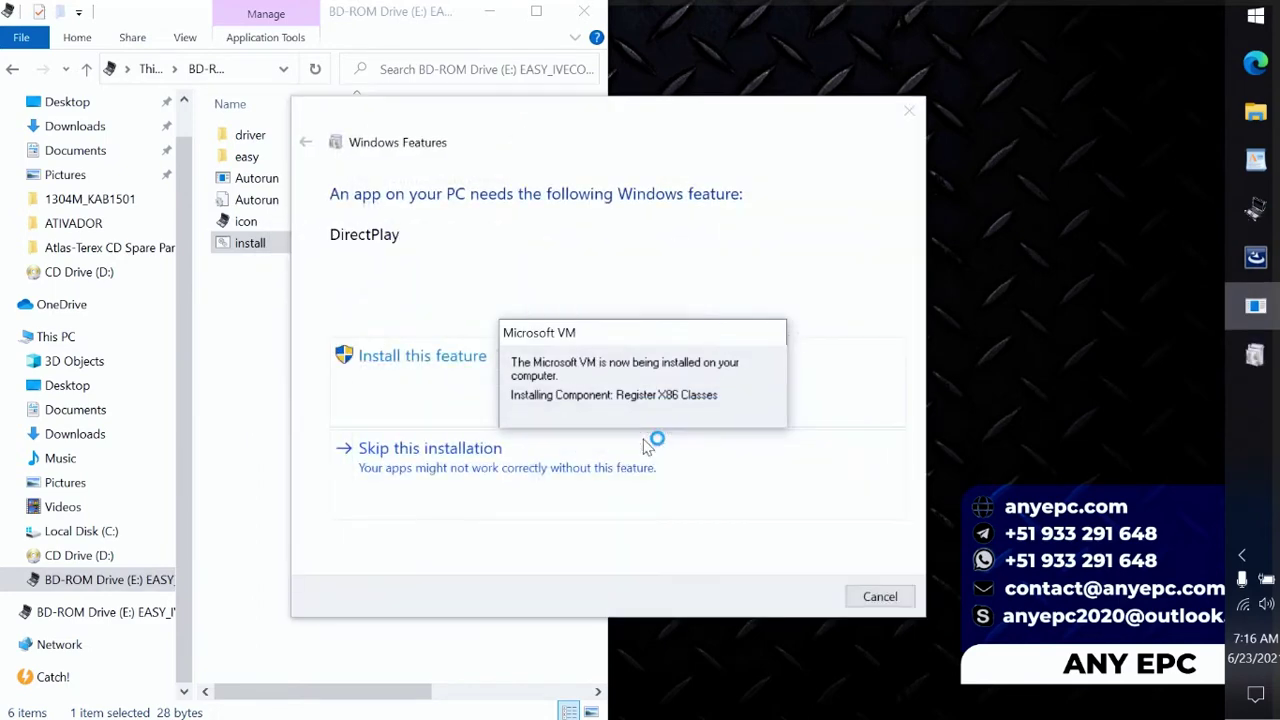
click(394, 389)
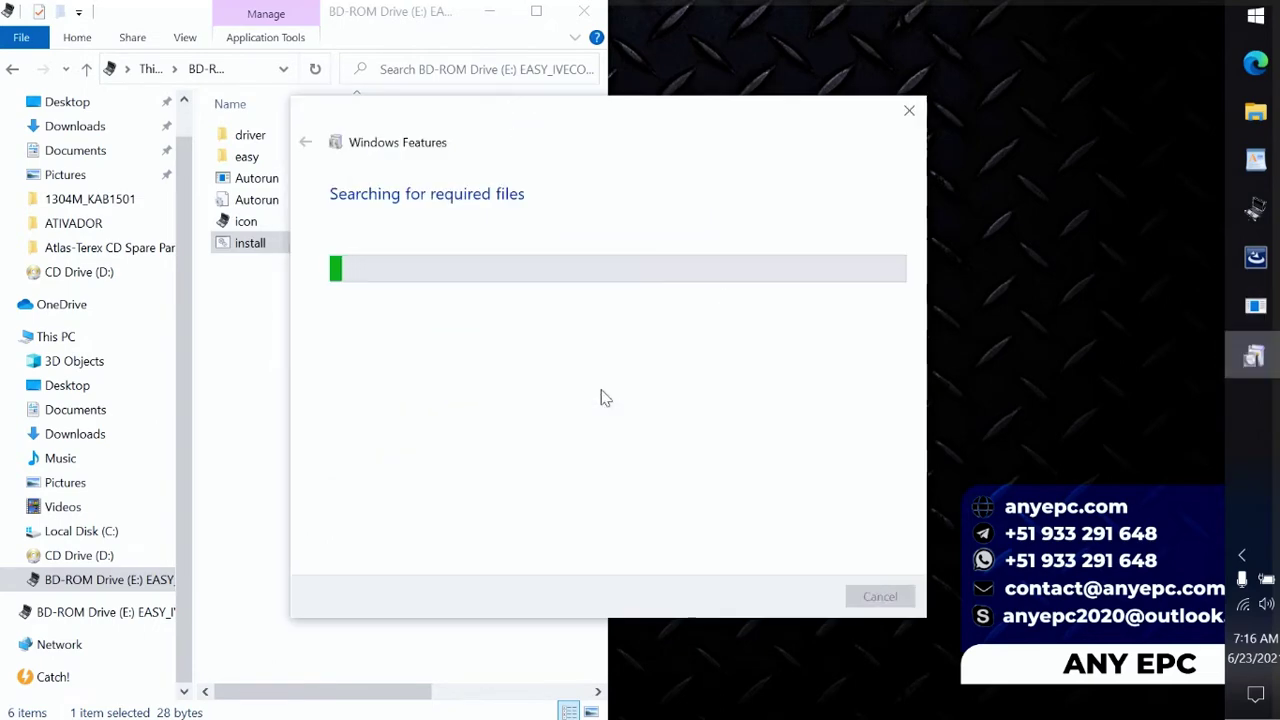
click(880, 596)
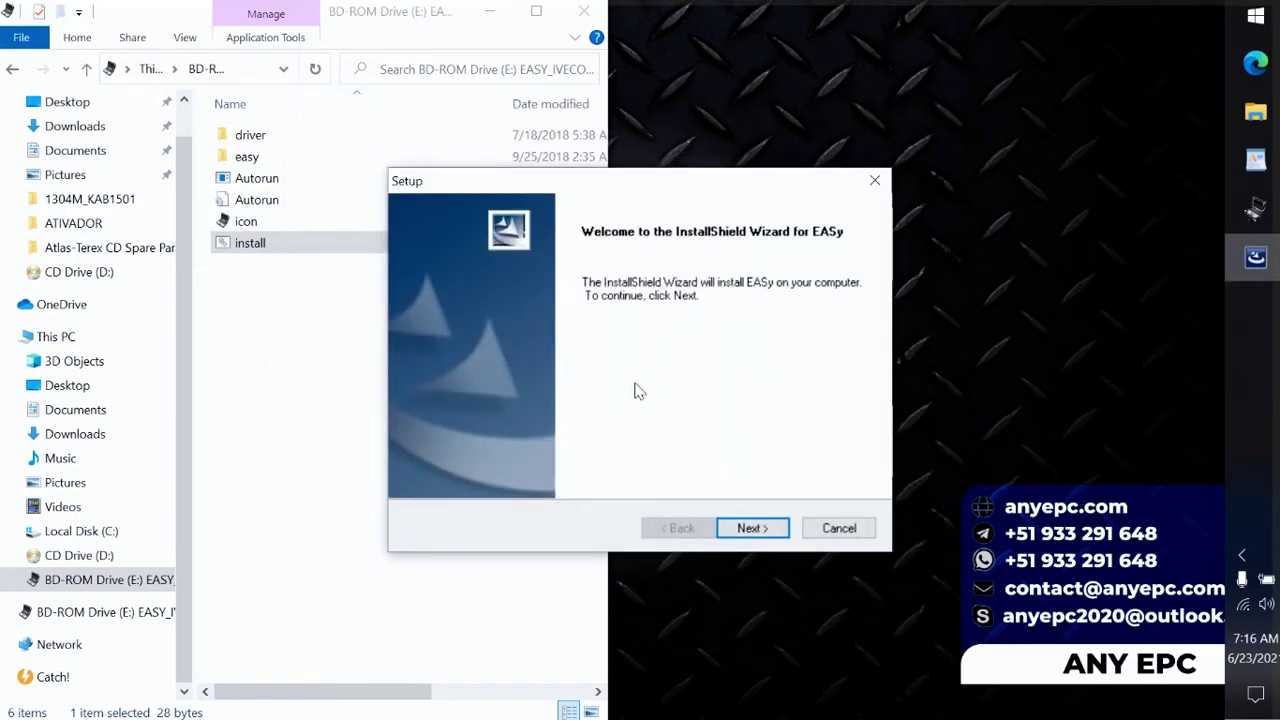
Install EASy with British English (GB) as its only program language and finish the wizard.
click(752, 528)
click(750, 528)
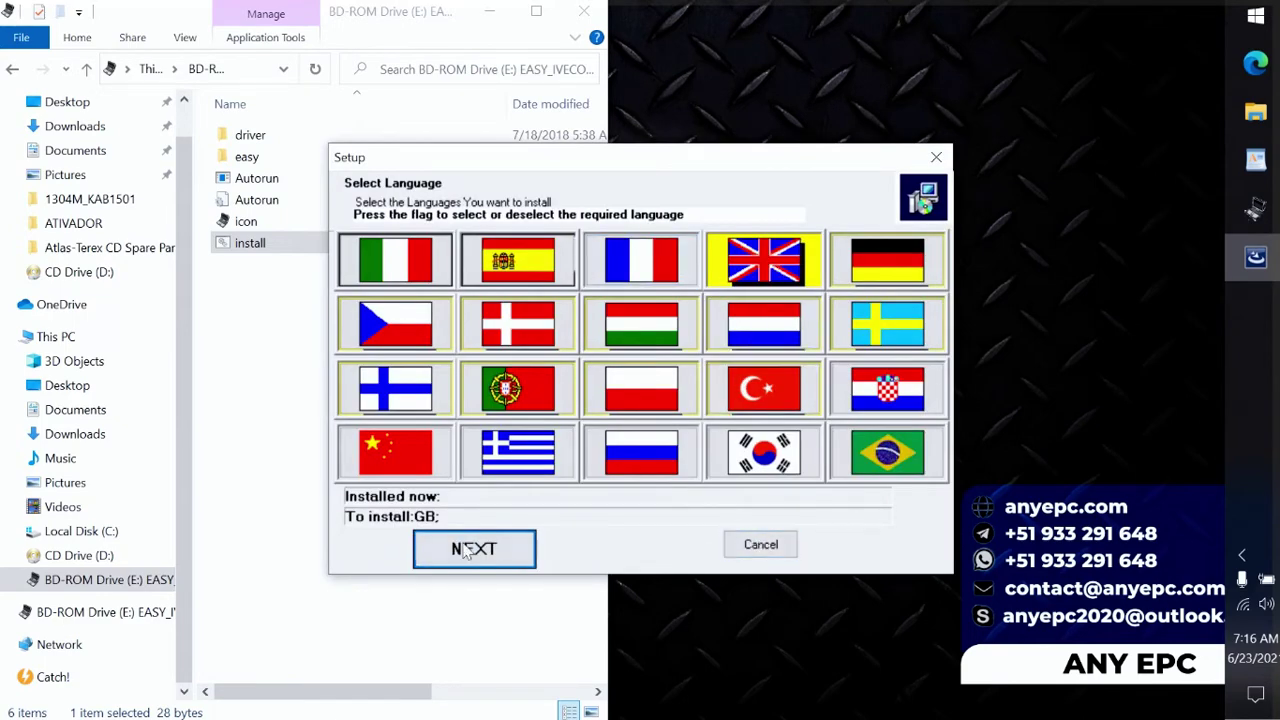
click(472, 549)
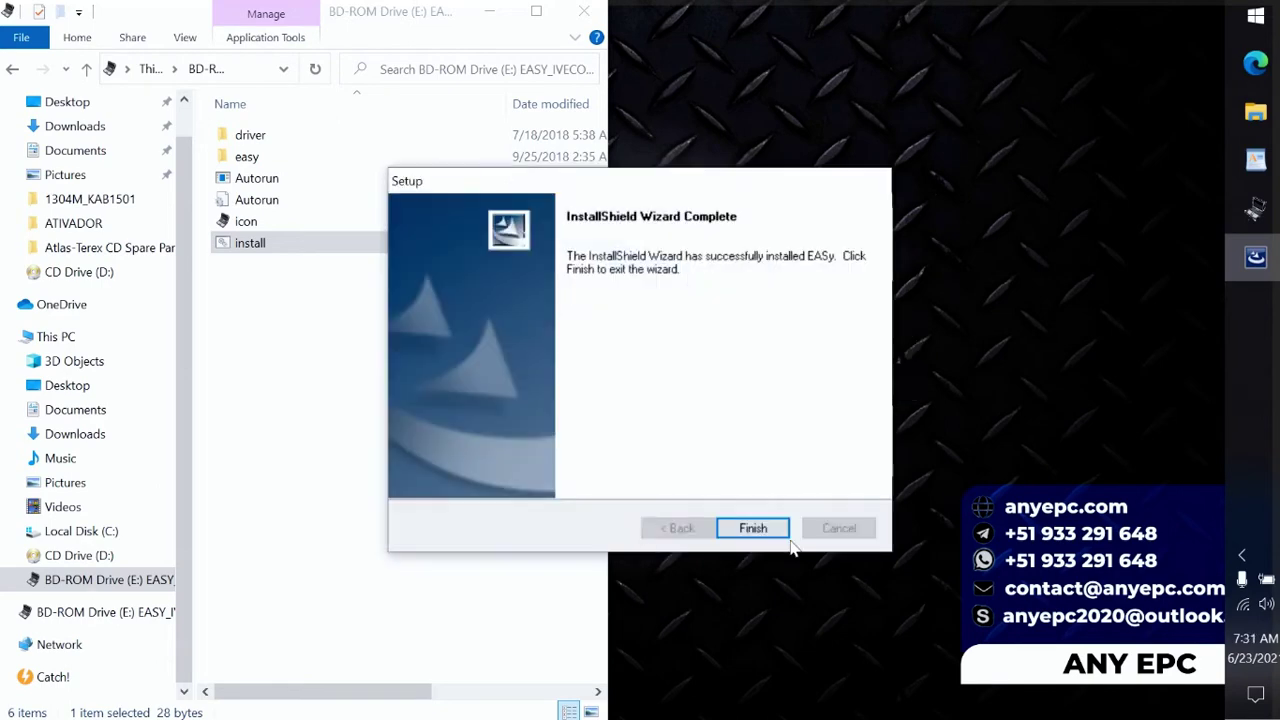
click(752, 526)
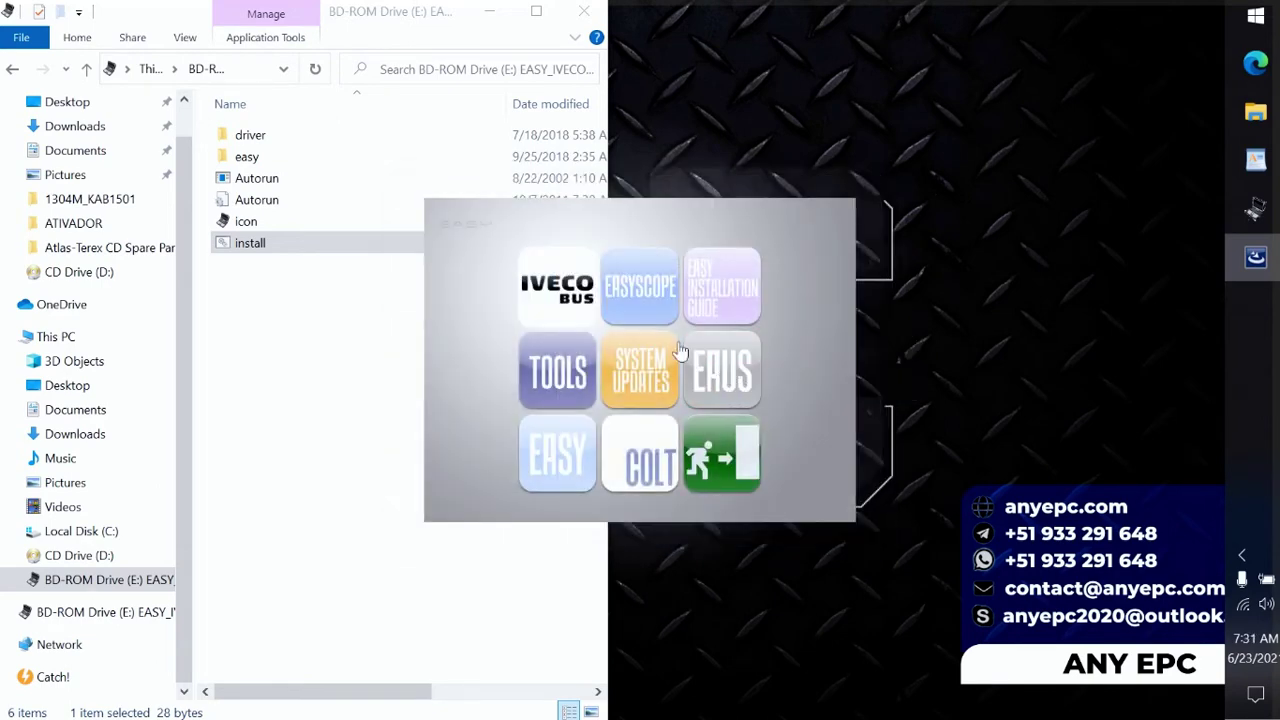
Run the EAUS setup from the bus disc's launcher and finish it with the computer restart postponed.
click(733, 372)
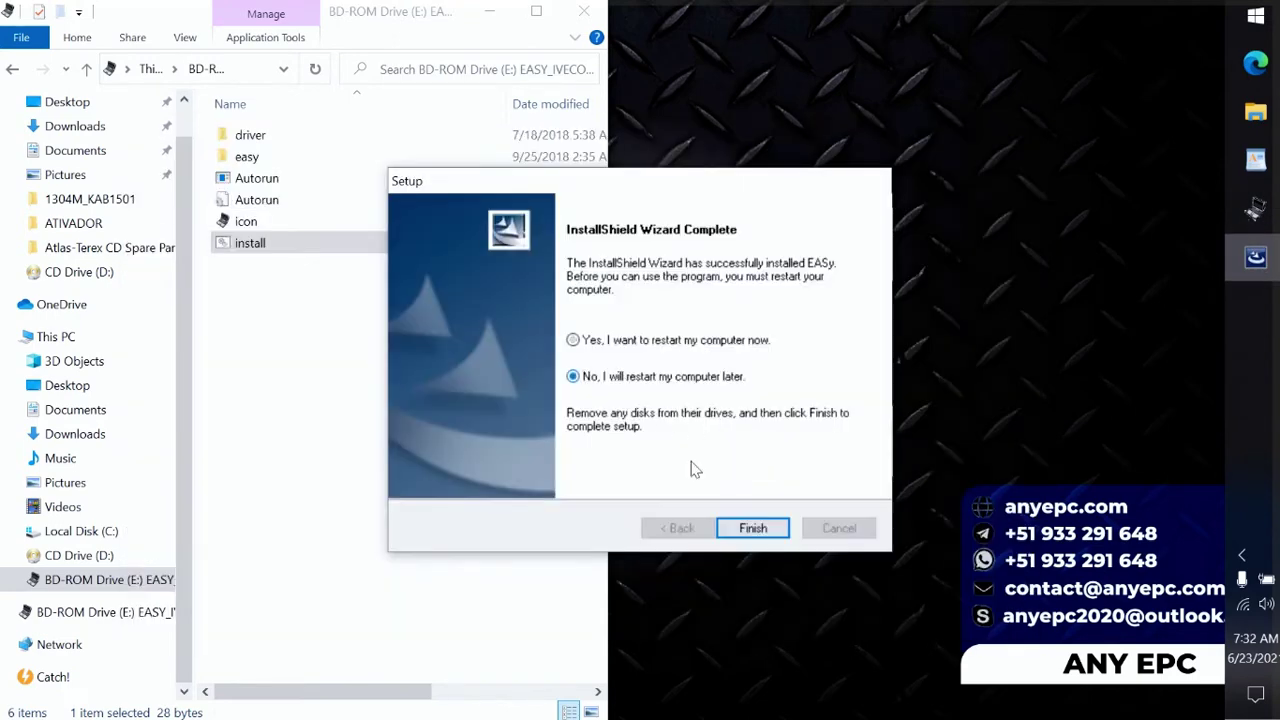
click(750, 527)
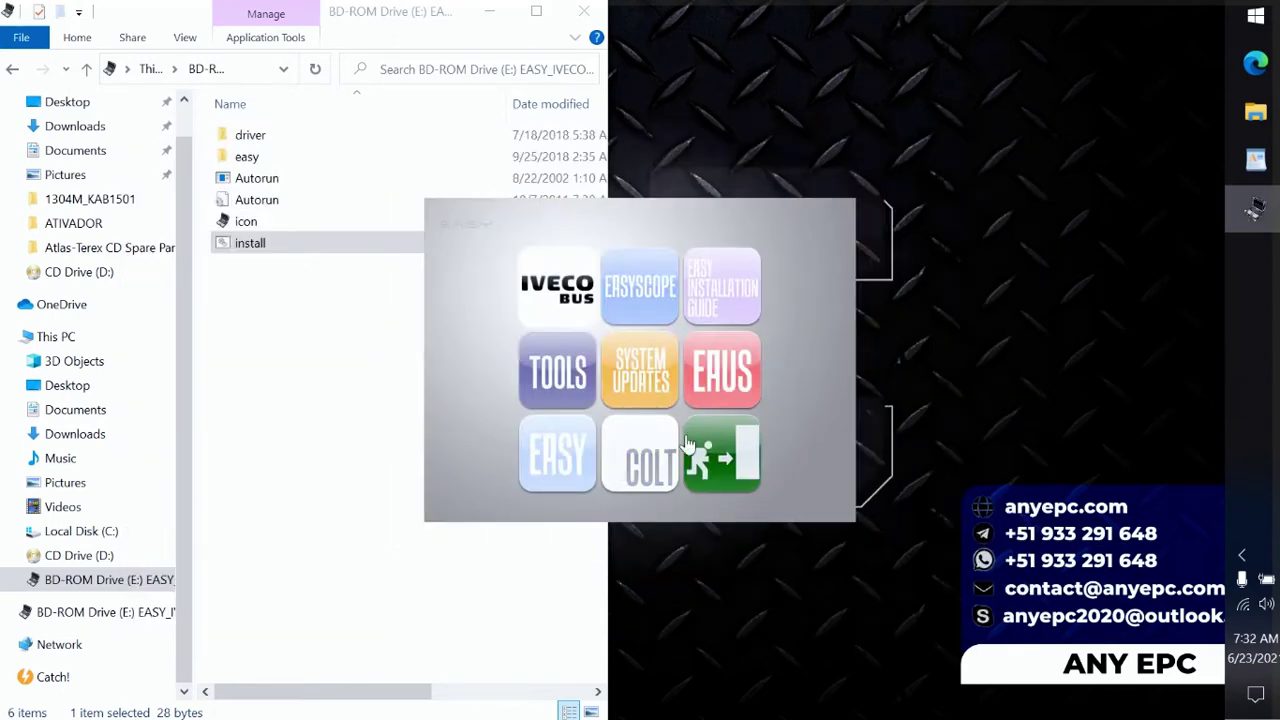
View the bus disc's EASYSCOPE option and exit the launcher.
click(660, 287)
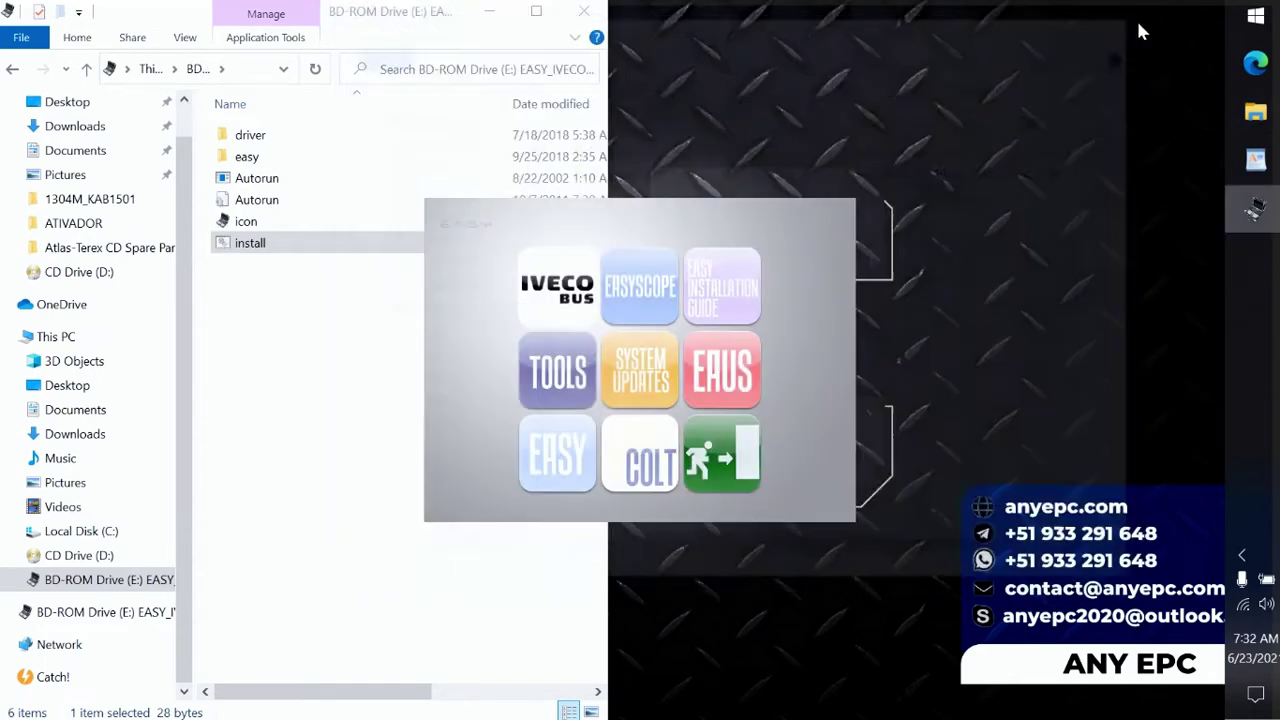
click(751, 465)
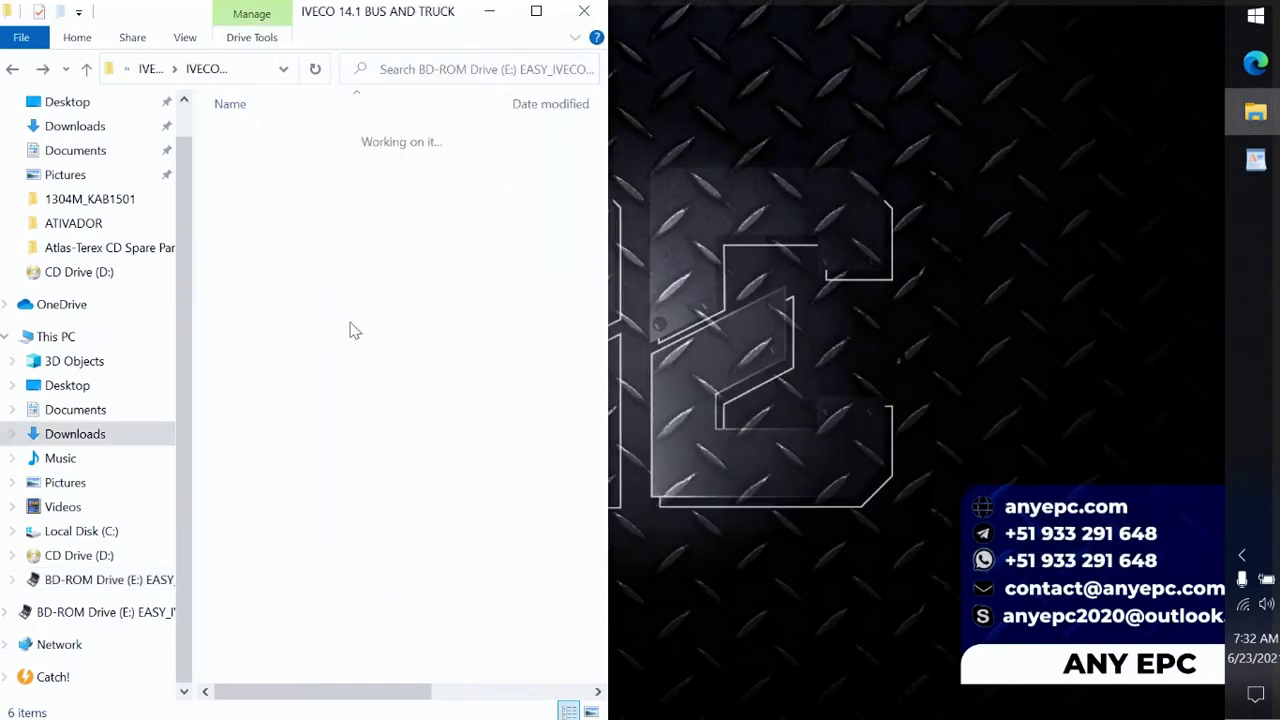
Go to the IVECO_EASY_KG folder inside IVECO COMPLETE KEYGEN and run EasyKeygen1 as administrator.
key(alt+Up)
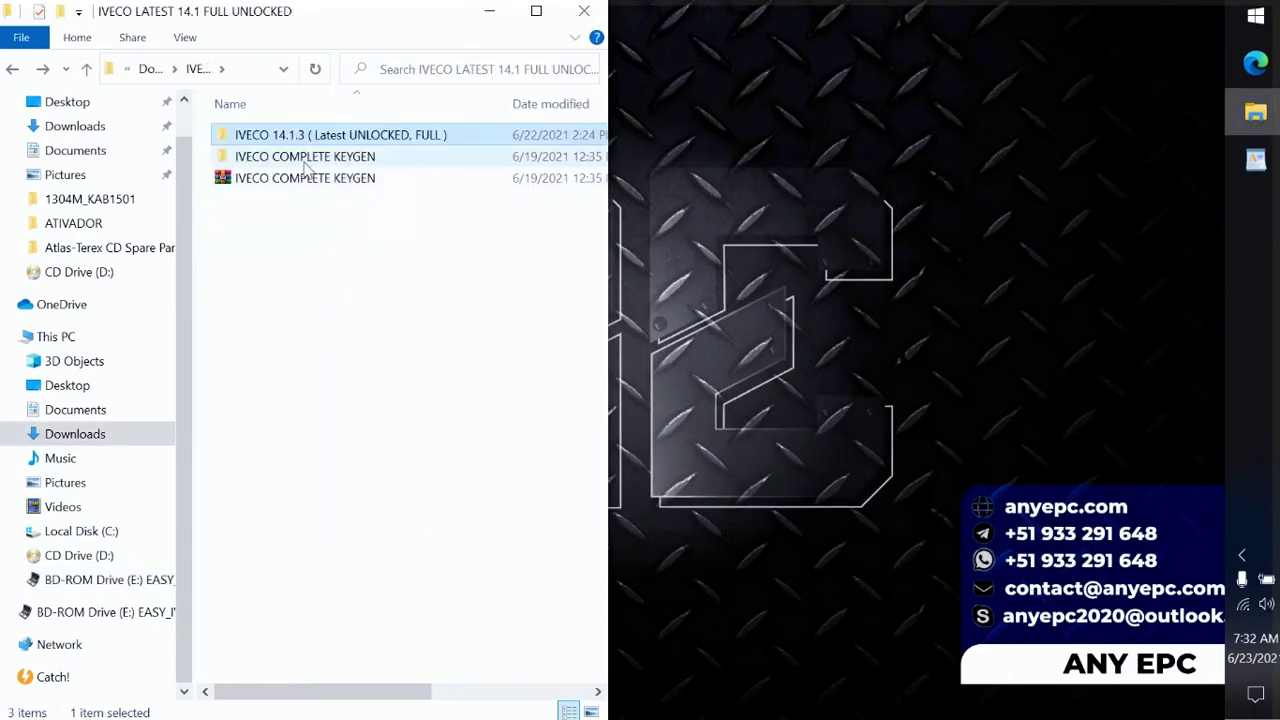
double_click(300, 157)
double_click(313, 157)
double_click(300, 136)
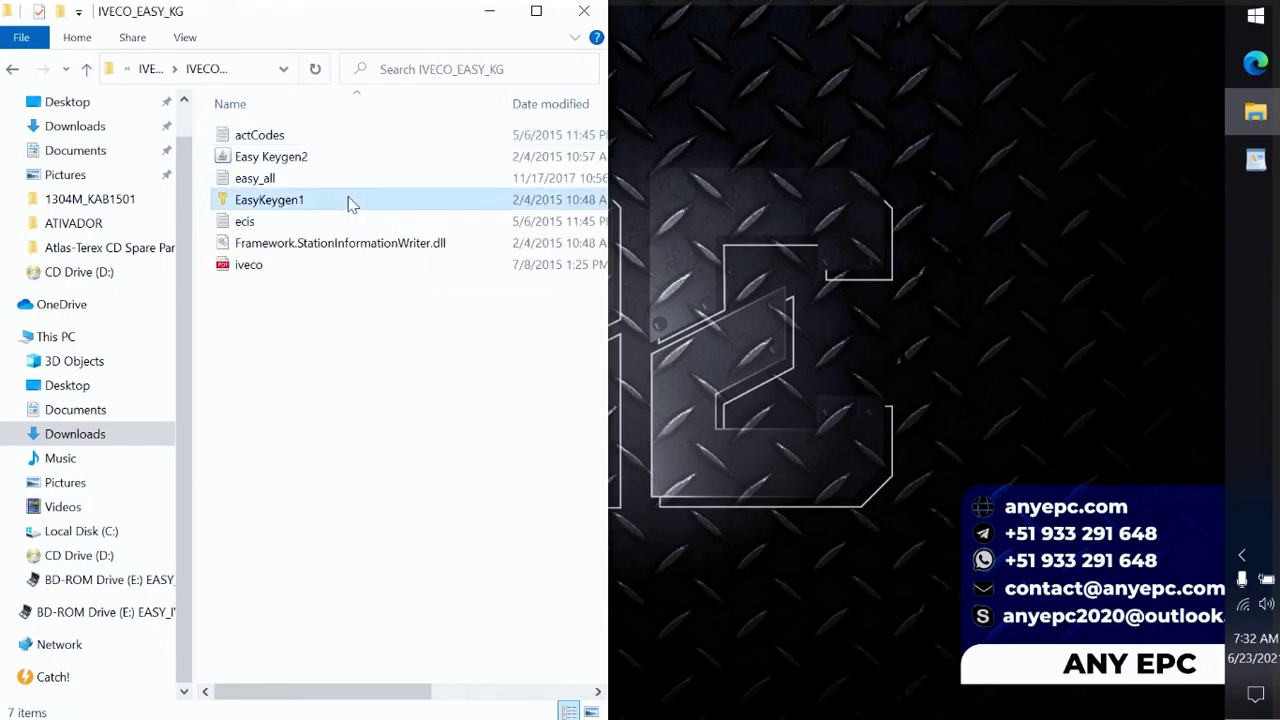
right_click(349, 191)
click(425, 122)
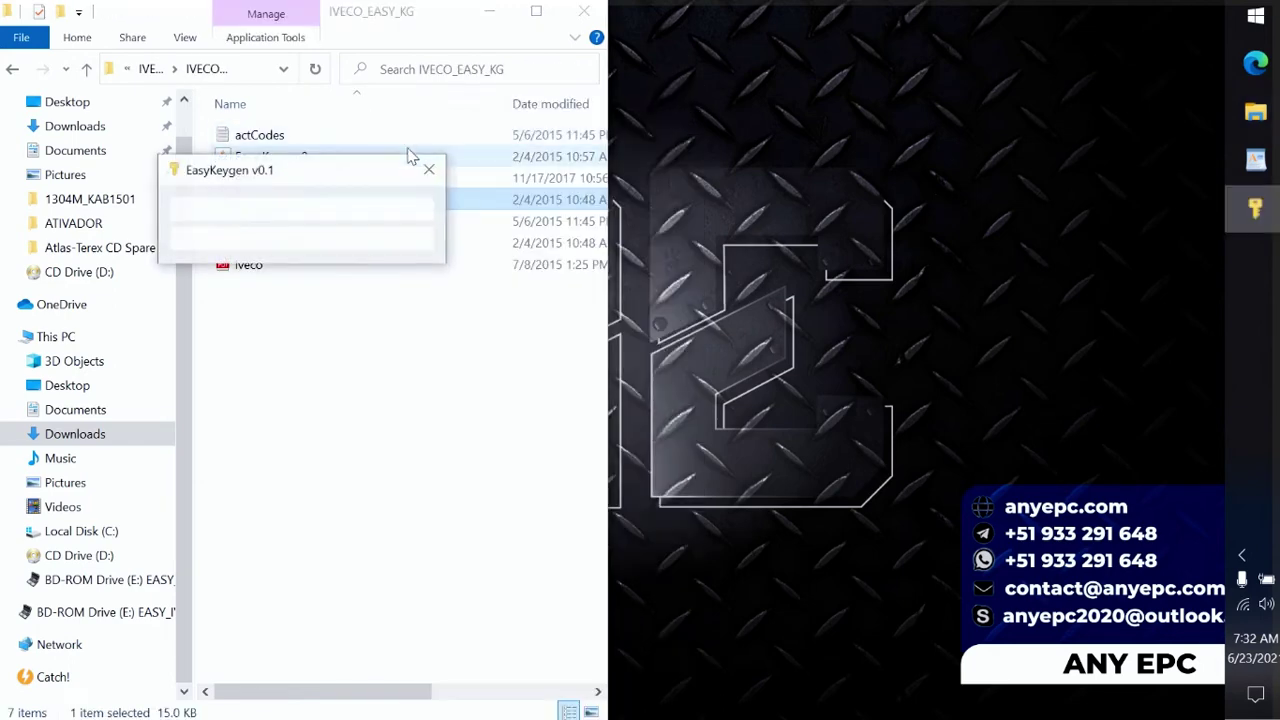
Read the current data in EasyKeygen v0.1, generate new data and close the tool.
click(388, 213)
click(764, 603)
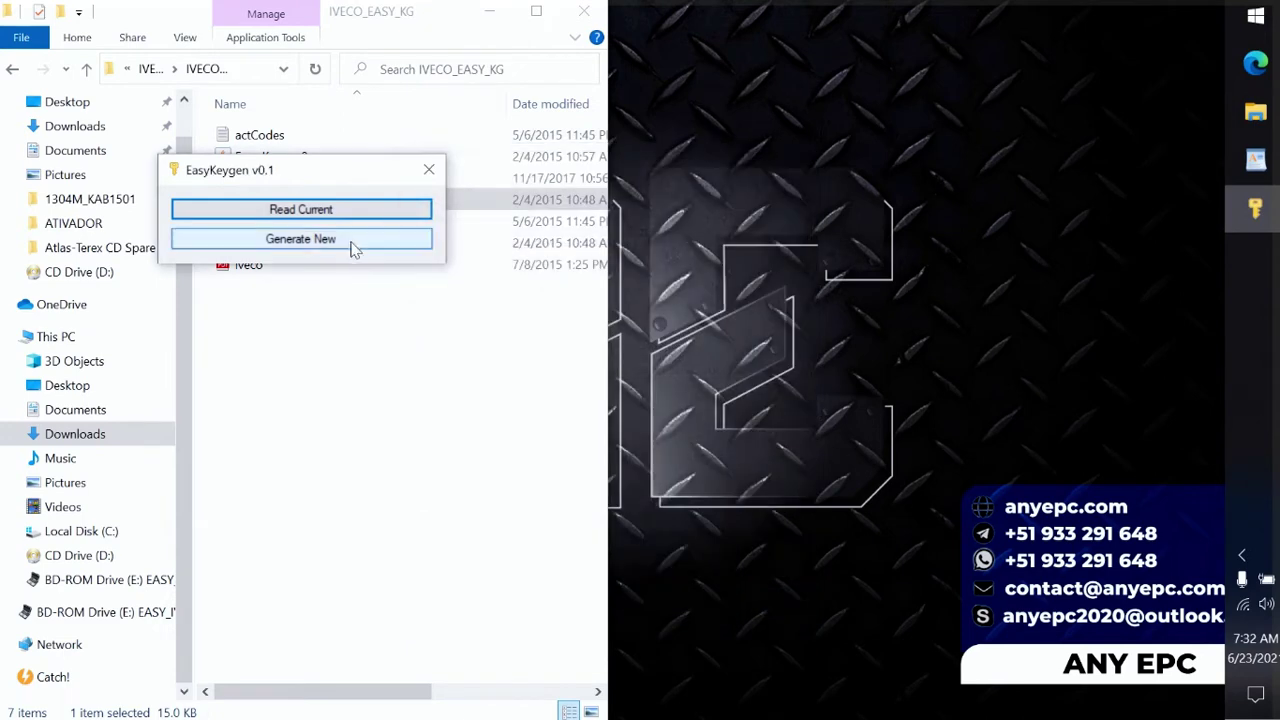
click(350, 242)
click(765, 667)
click(428, 170)
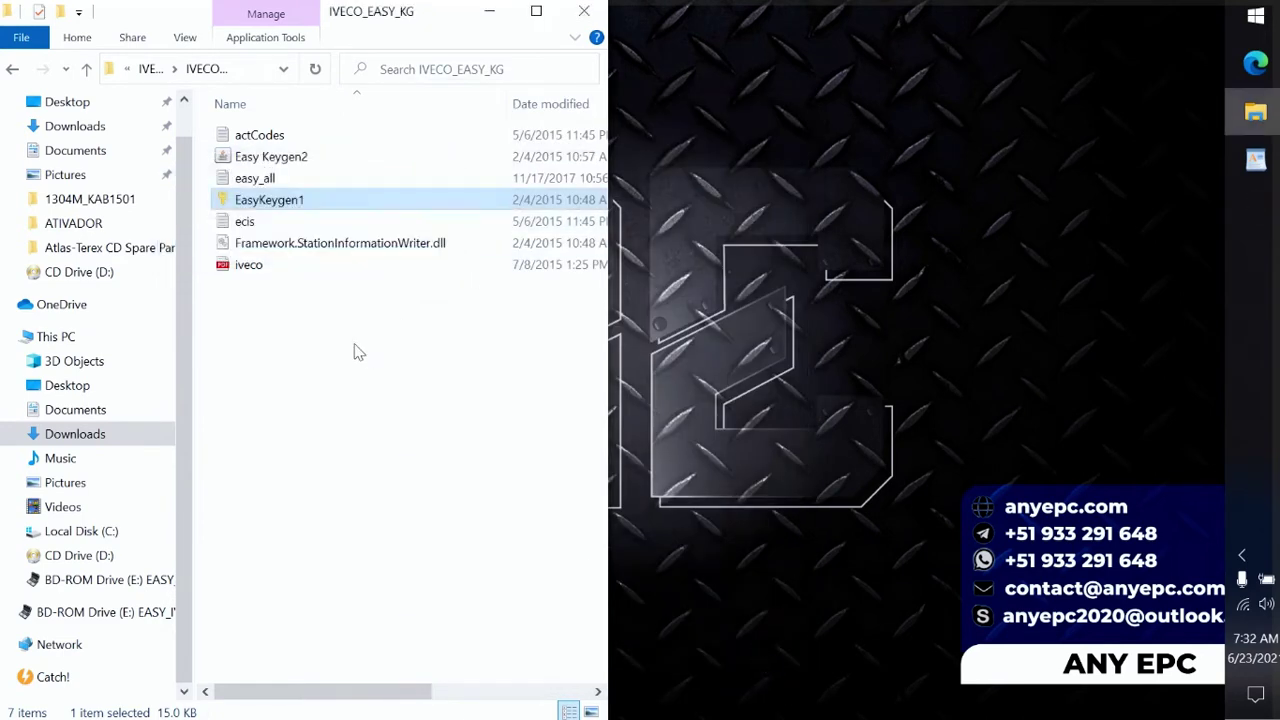
Mount the IVECO ASTRA, TRUCK 14.1.1. image from the IVECO 14.1 BUS AND TRUCK folder to the E: virtual drive.
key(alt+Up)
key(alt+Up)
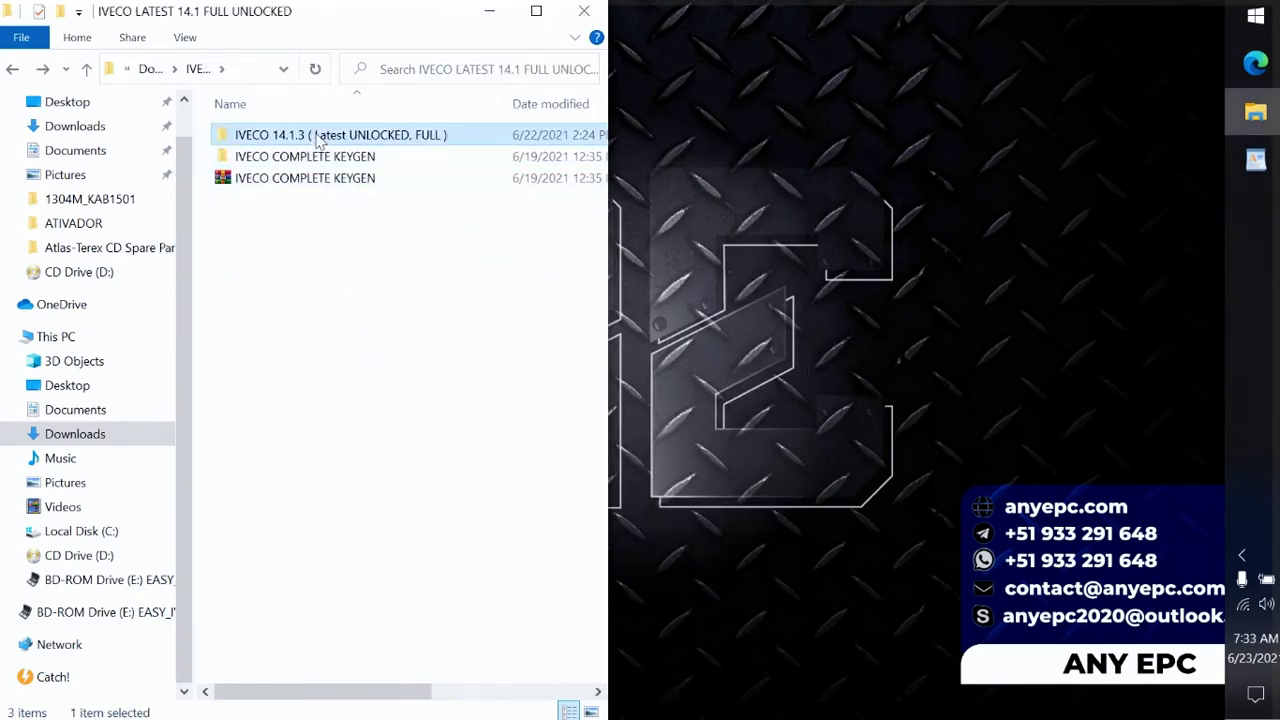
double_click(295, 134)
double_click(295, 134)
click(322, 136)
right_click(322, 136)
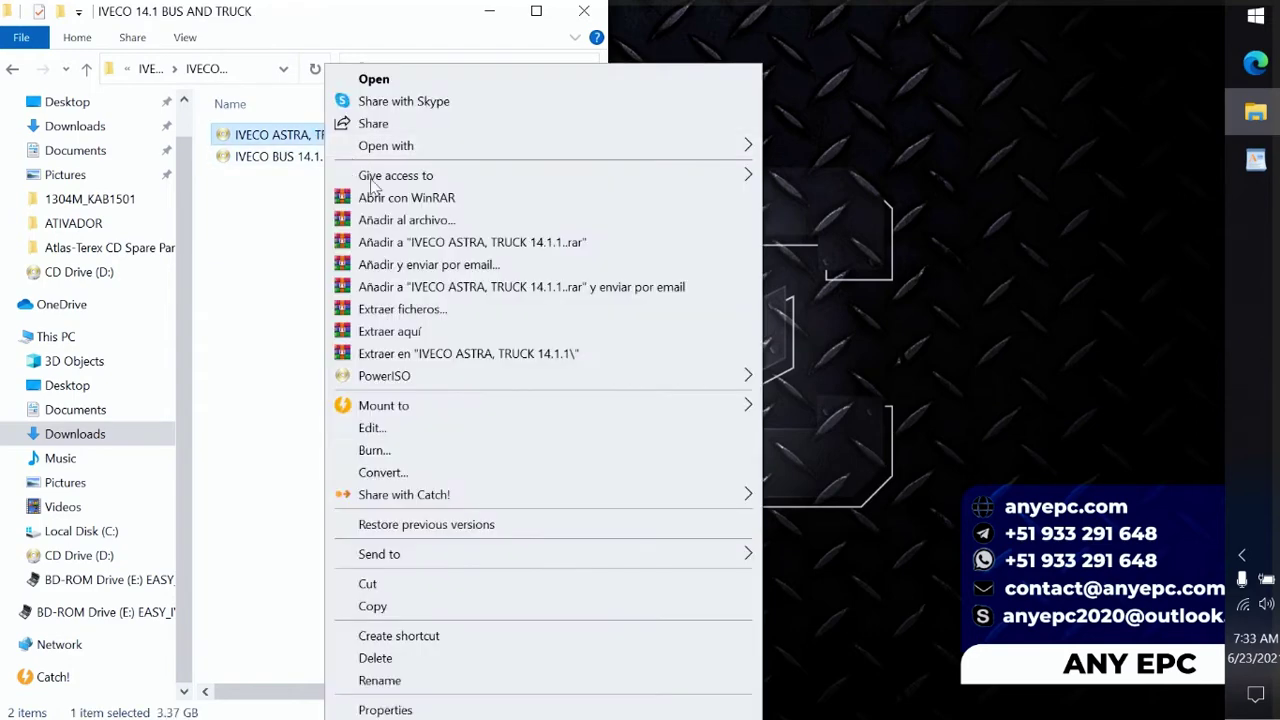
click(820, 407)
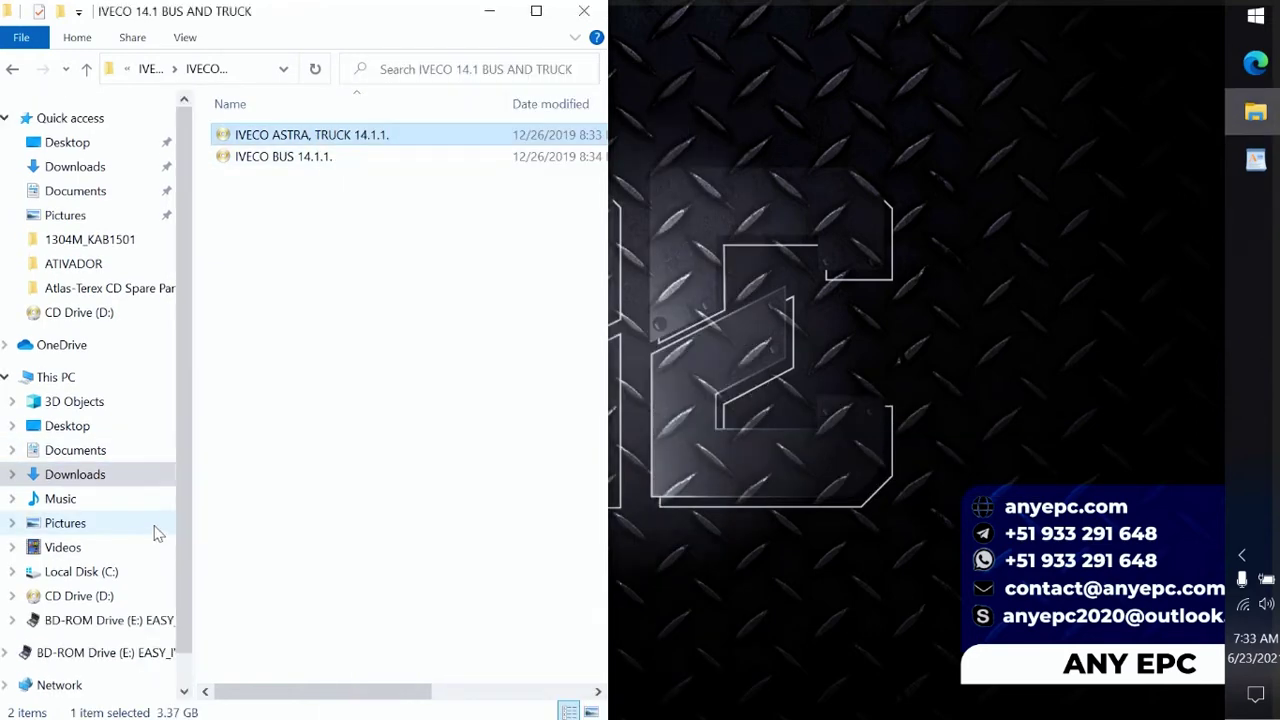
Launch the install program from the EASY_IVECO_ASTRA_14_1 disc in drive E: and close its release notice.
right_click(93, 585)
click(257, 137)
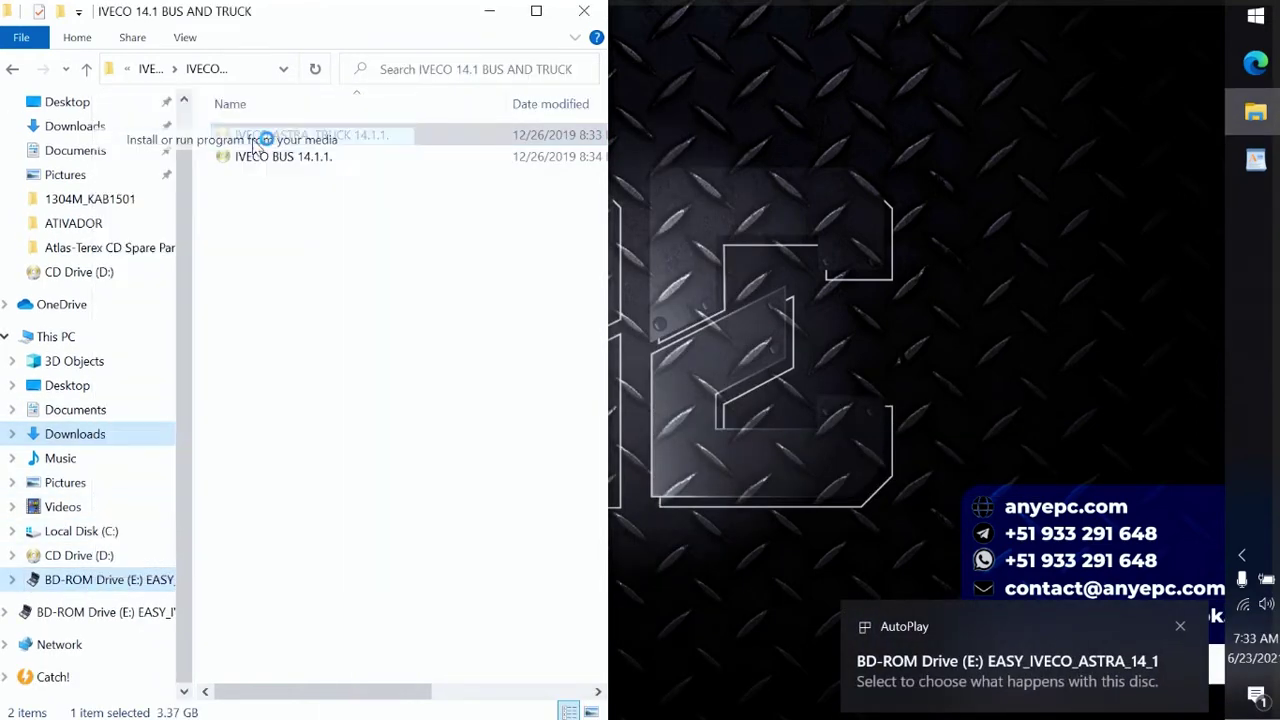
click(708, 372)
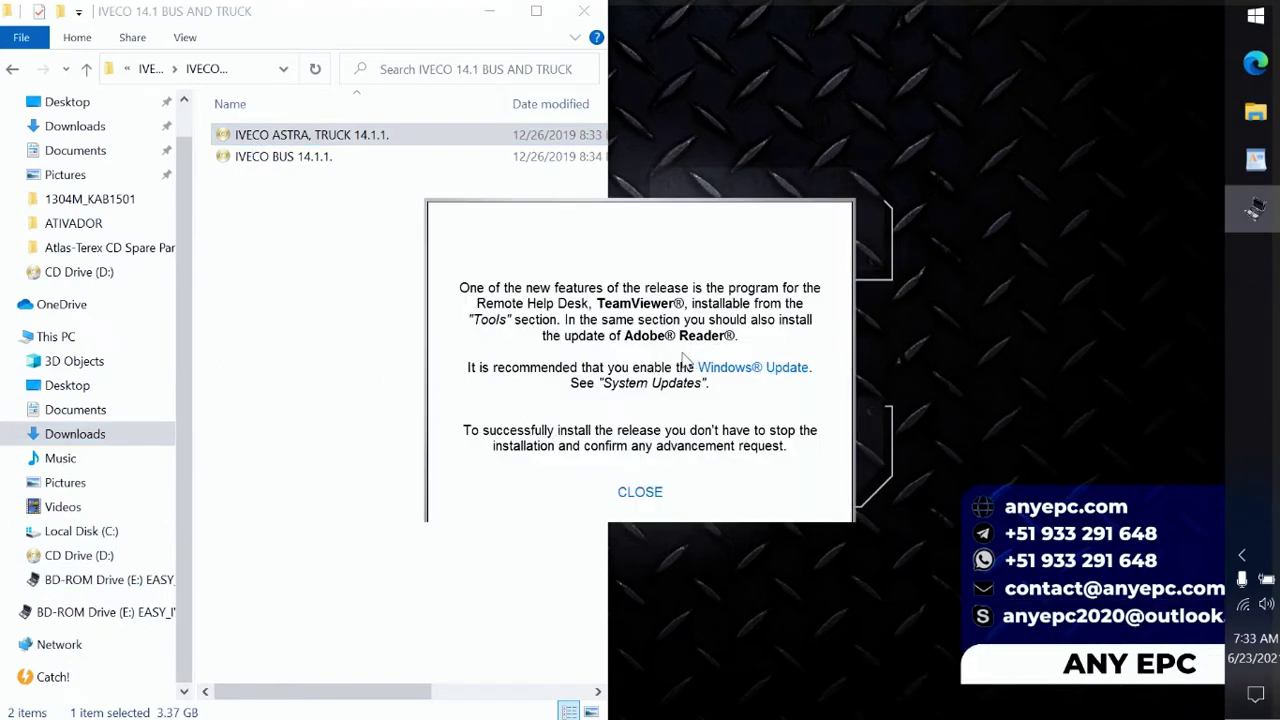
click(638, 491)
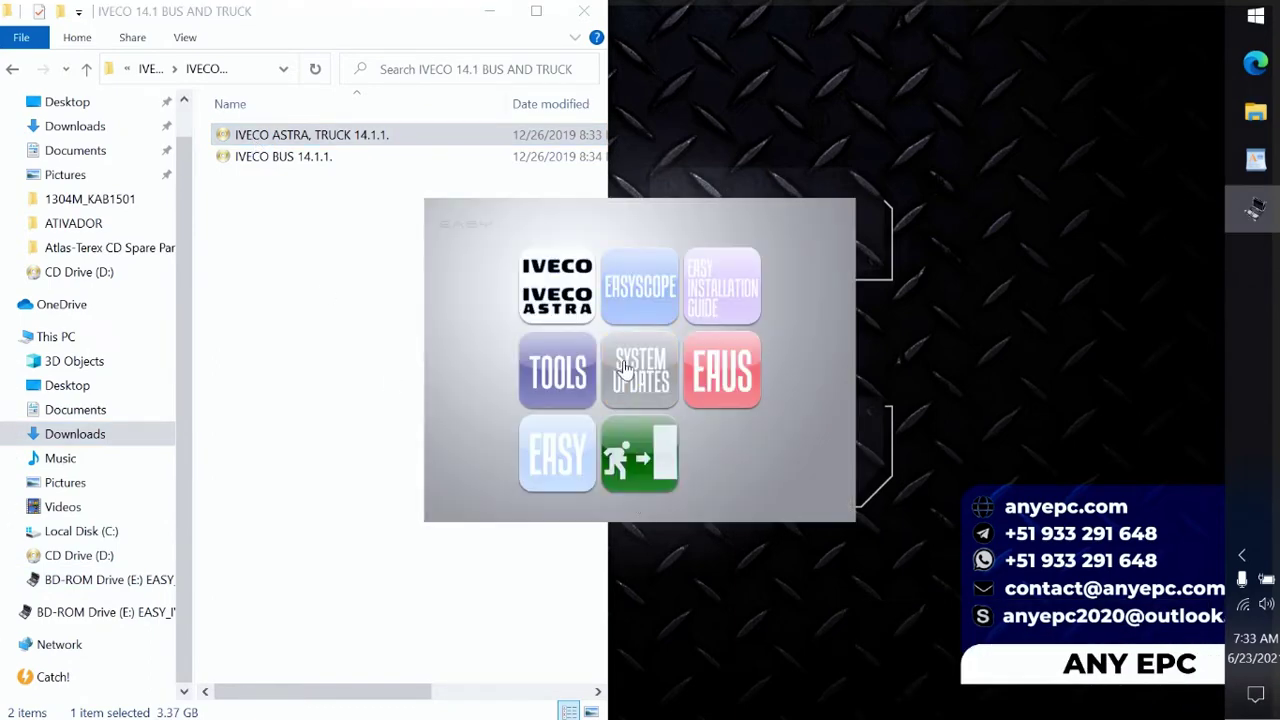
Install EASy from the IVECO ASTRA disc, continuing through the language selection and finishing the wizard.
click(560, 447)
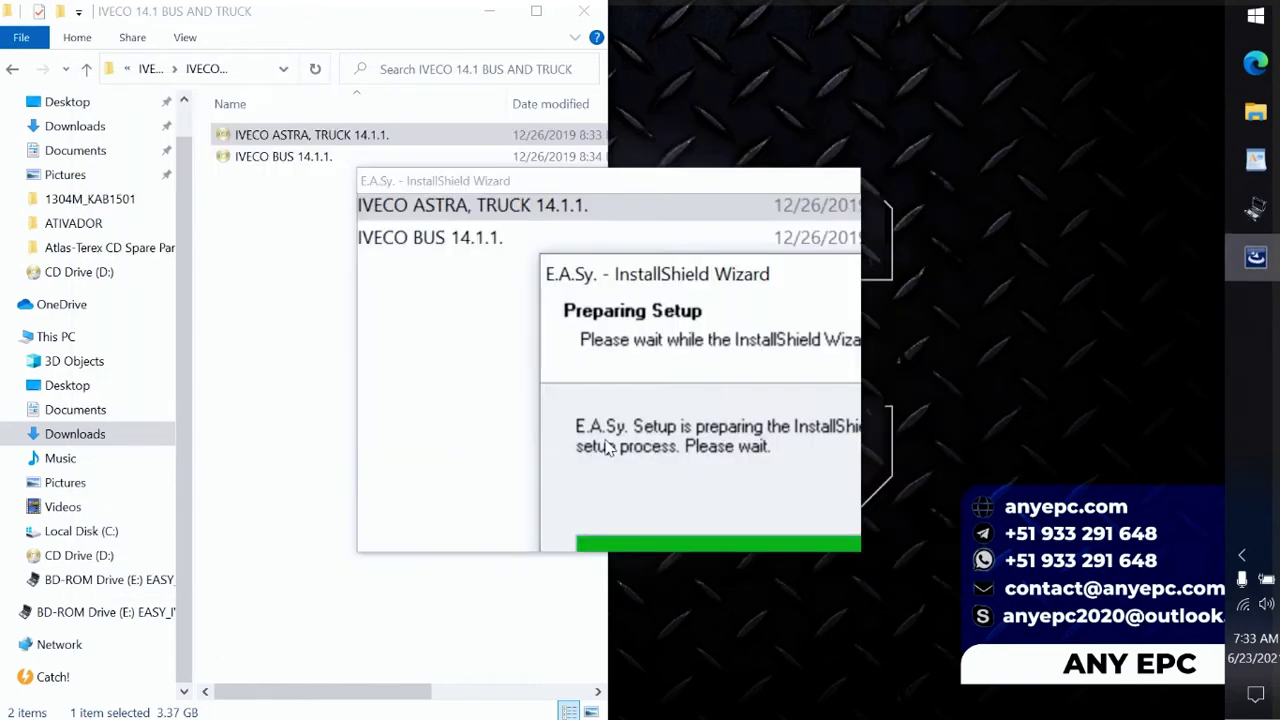
click(474, 549)
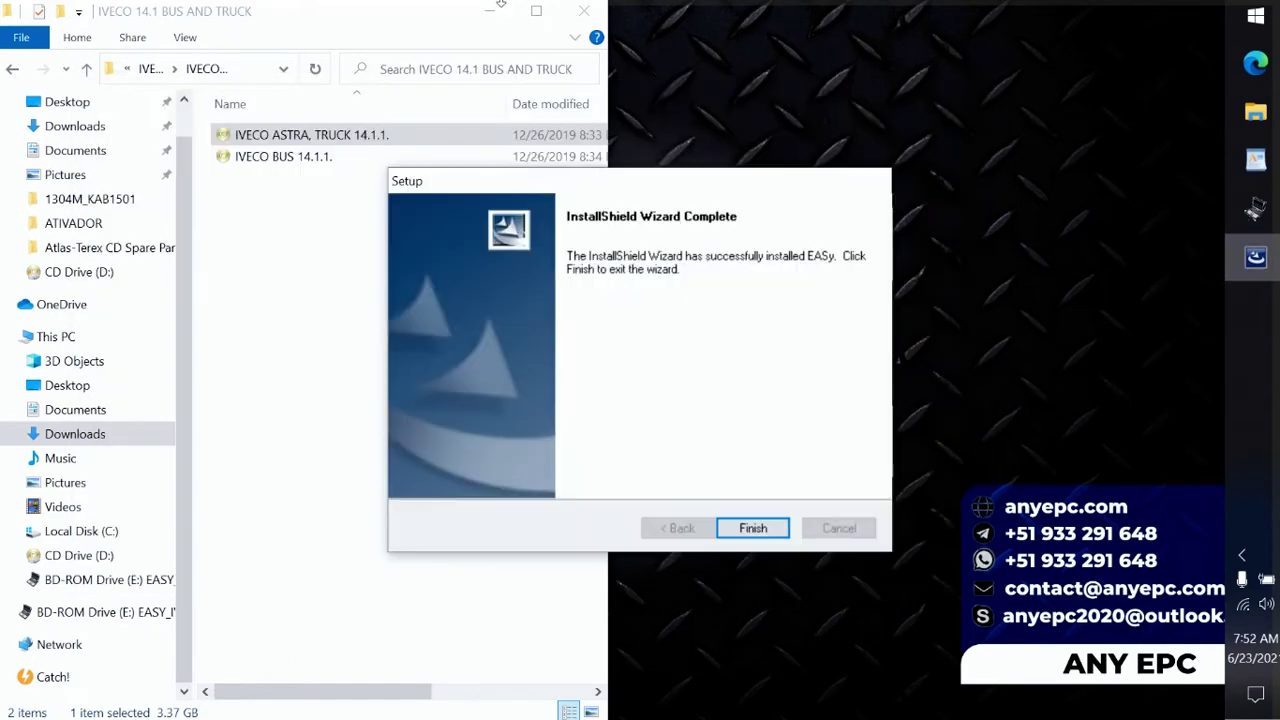
click(752, 529)
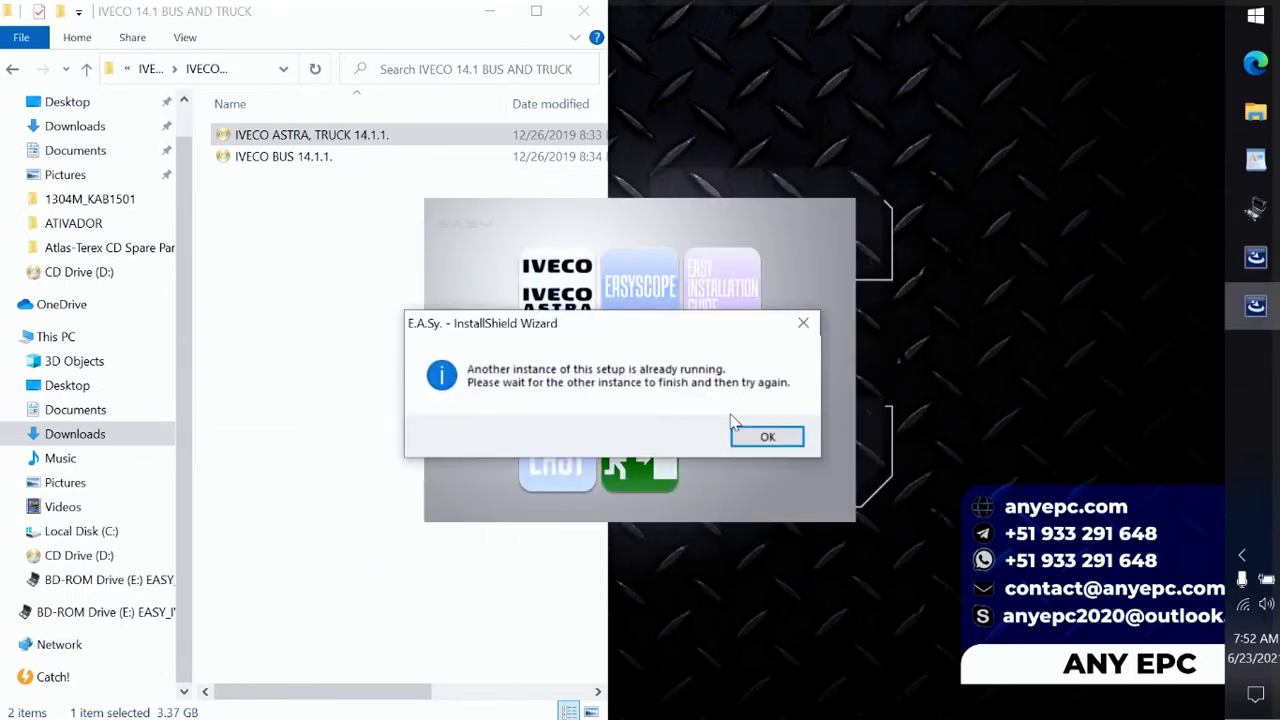
Complete the EAUS setup from the IVECO ASTRA disc's launcher.
click(787, 435)
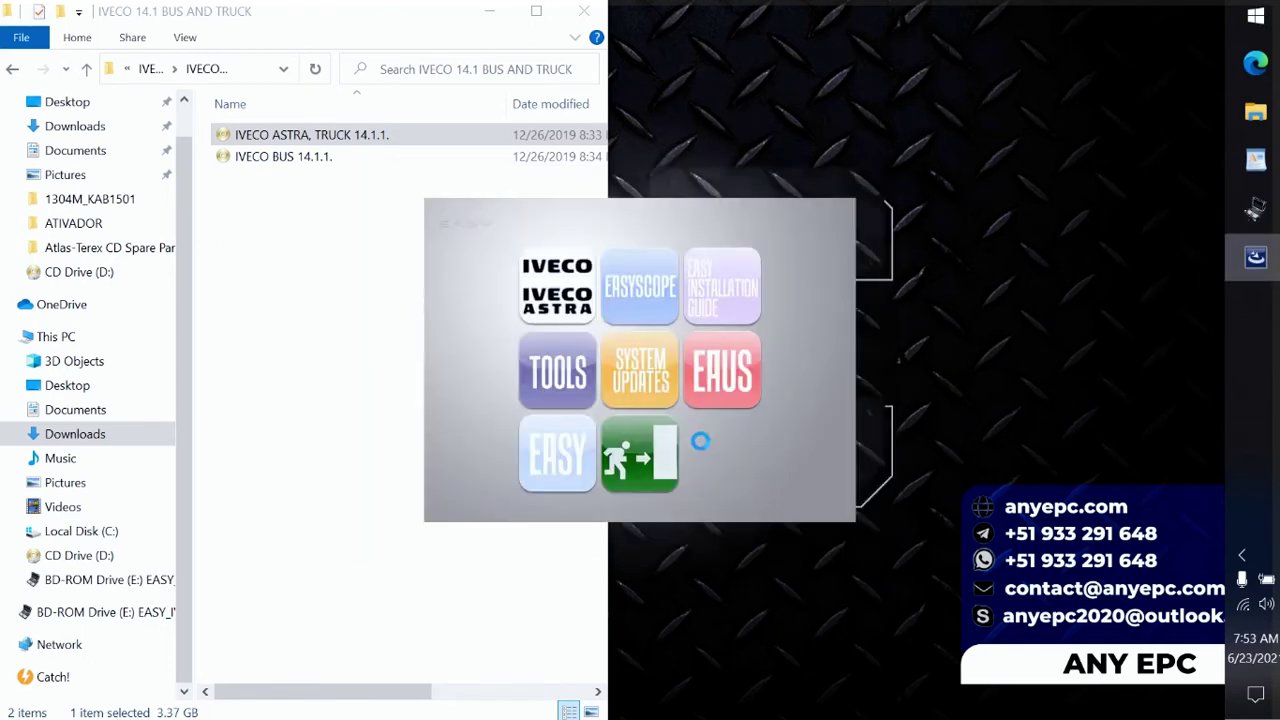
click(752, 529)
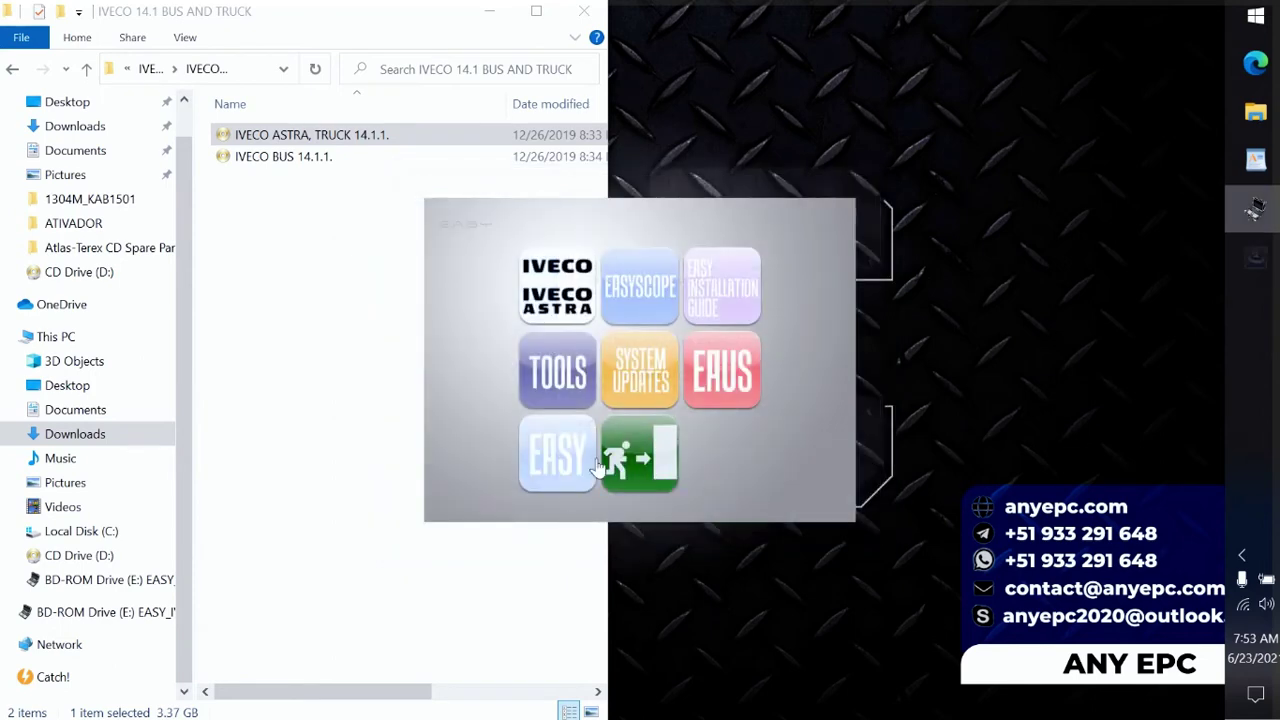
View the ASTRA disc's easyscope setup folder, close it and exit the launcher.
click(642, 300)
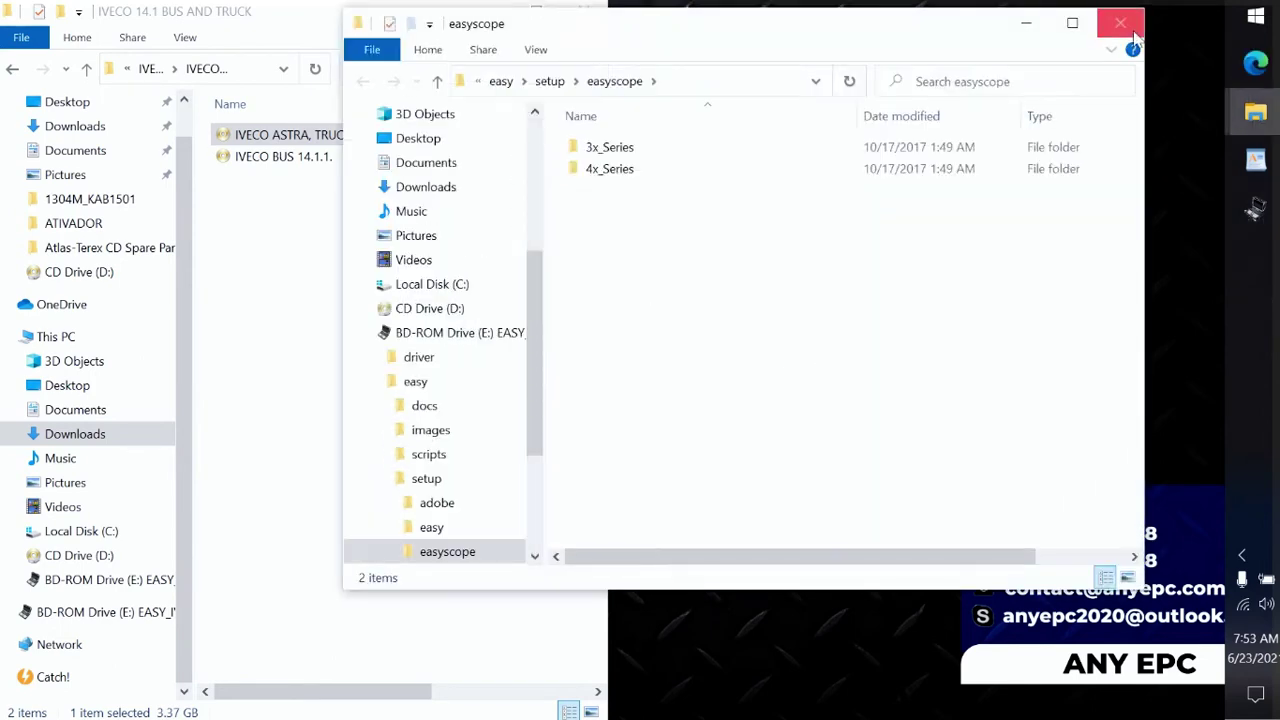
click(1122, 24)
click(640, 455)
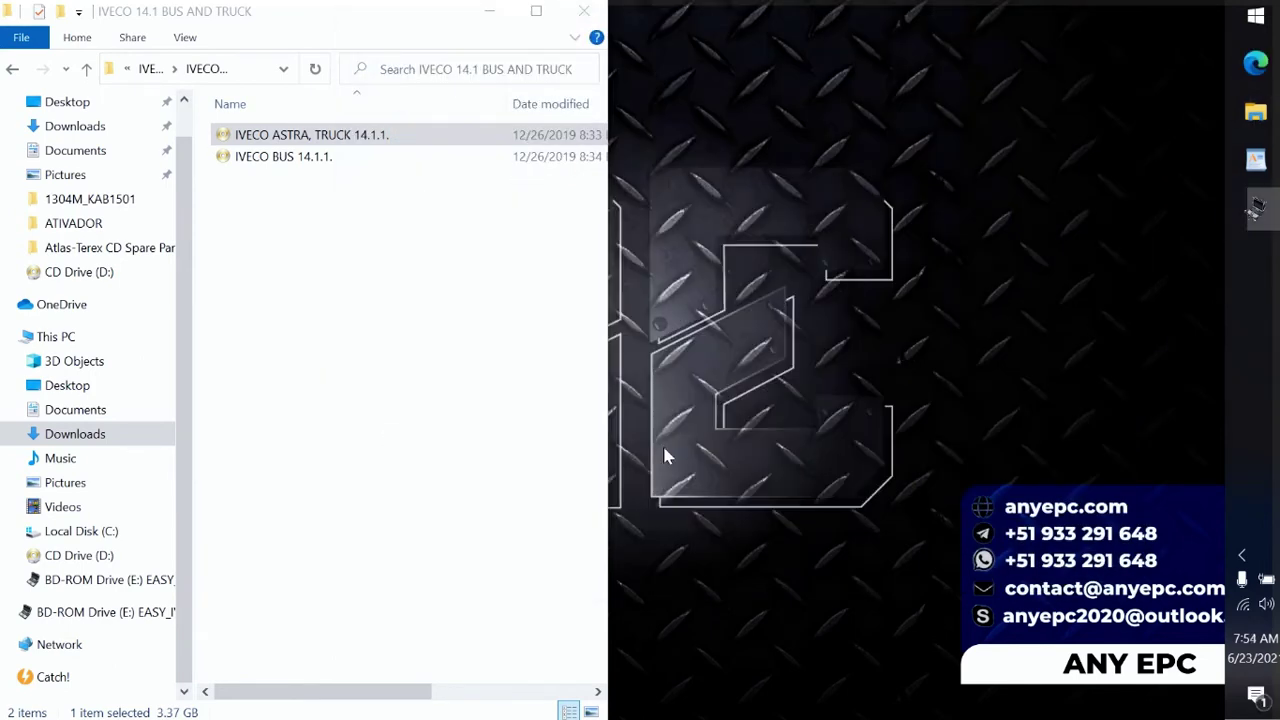
Go back up to the main IVECO folder, find the KEYGEN folder and run easy keygen2 as administrator.
click(151, 68)
click(151, 68)
double_click(274, 158)
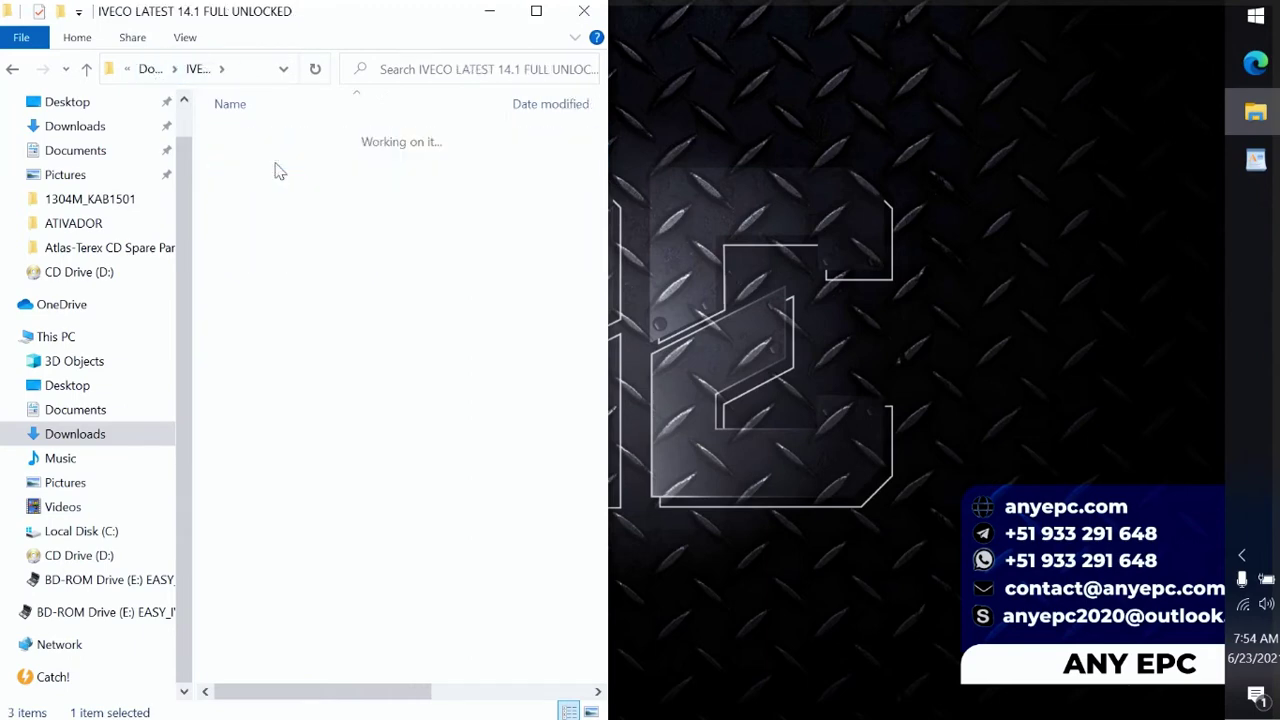
click(285, 135)
right_click(285, 135)
click(395, 36)
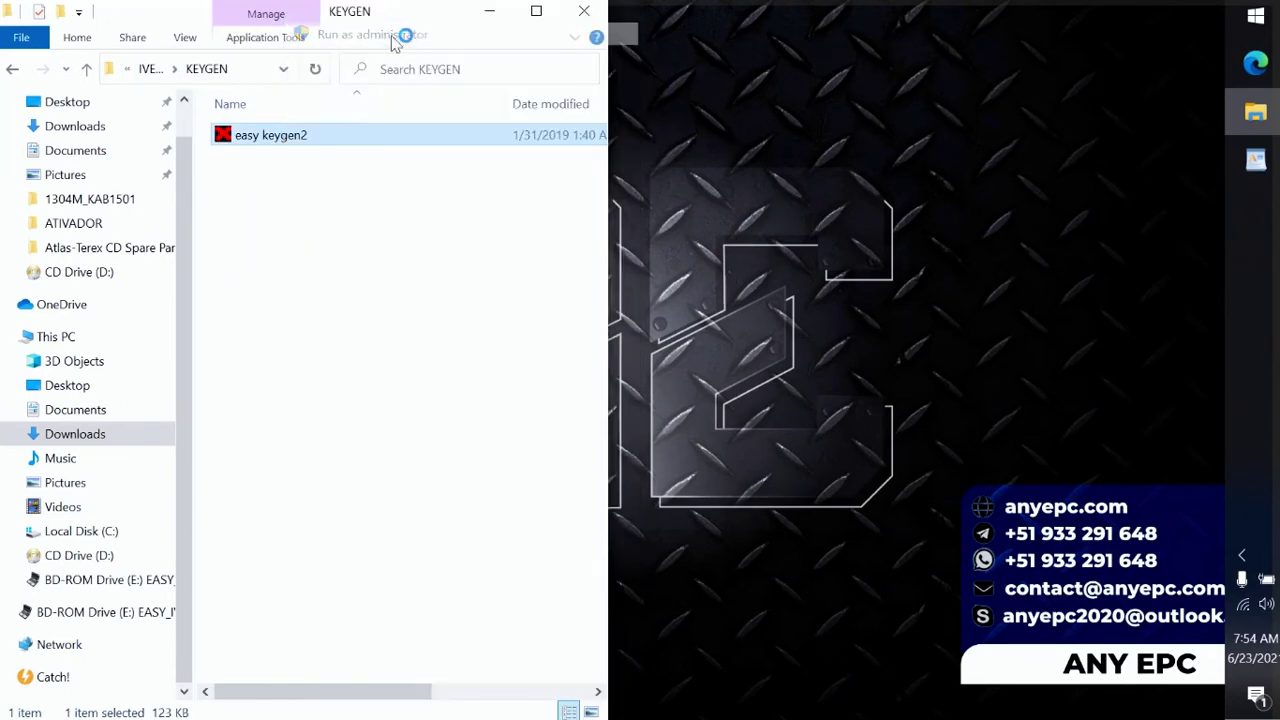
Follow the keygen's Java requirement to java.com, accept the free download and run JavaSetup8u291.exe.
click(740, 428)
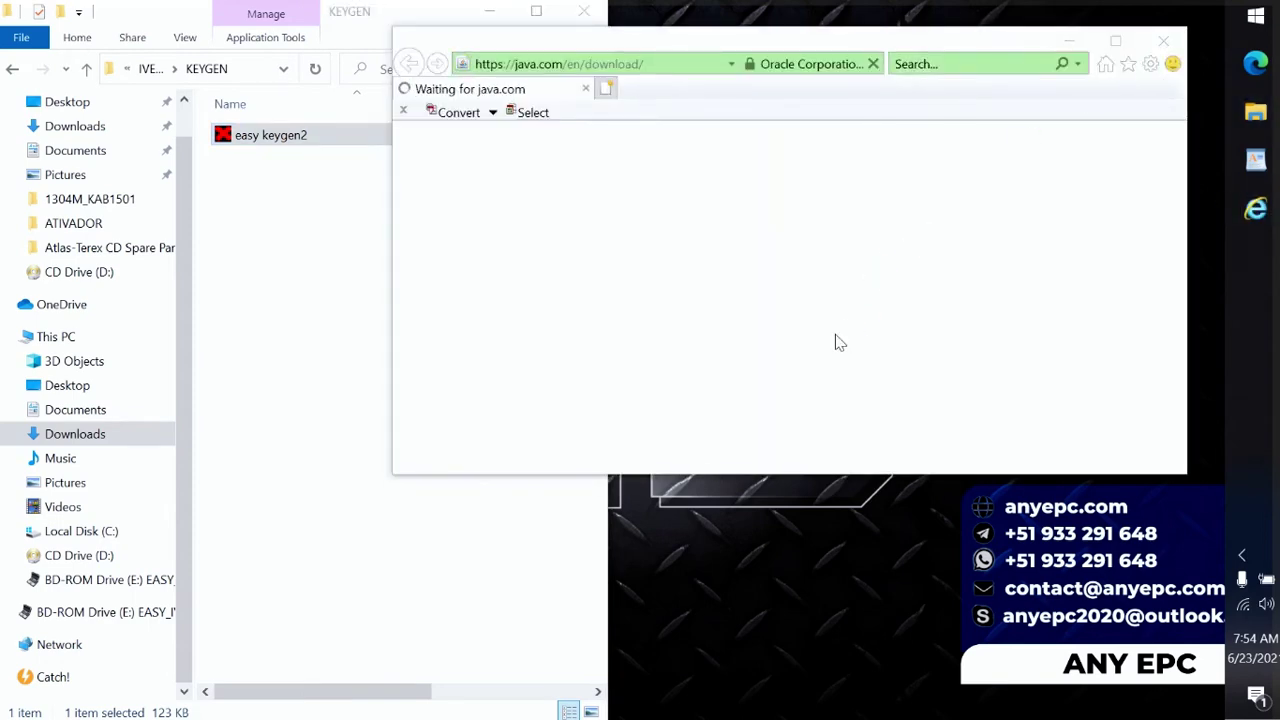
scroll(863, 334, down, 5)
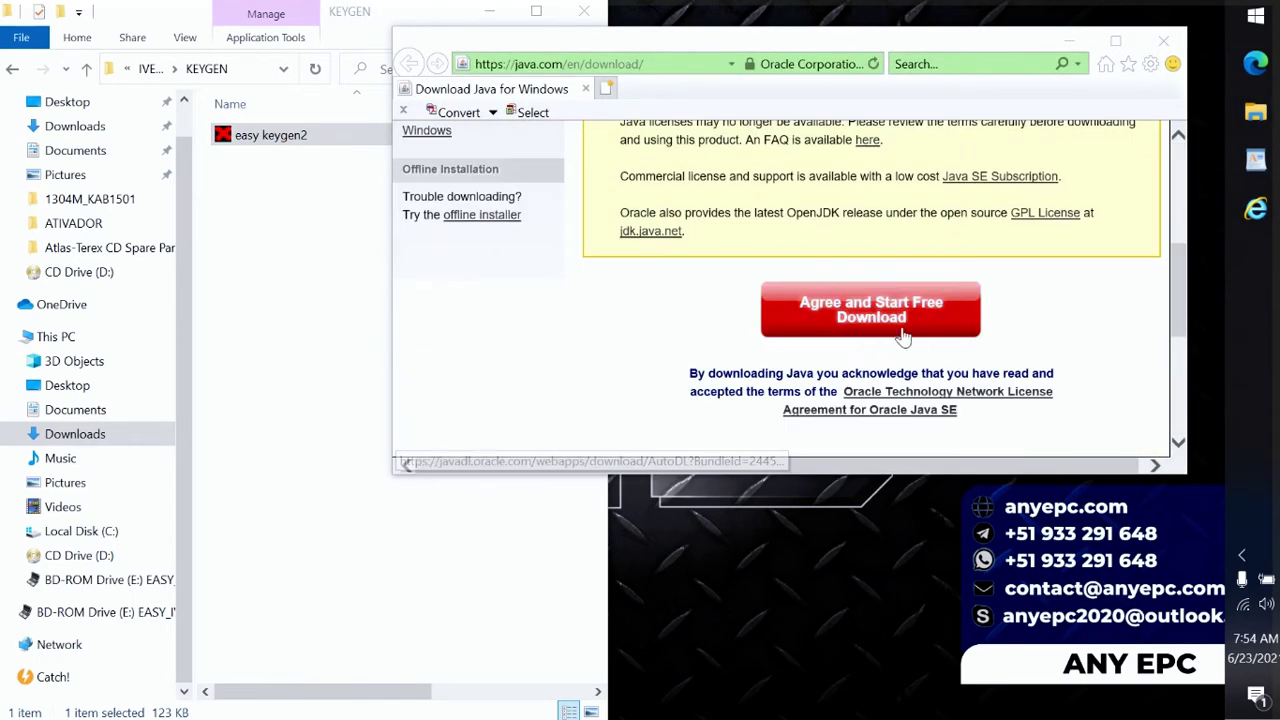
click(900, 322)
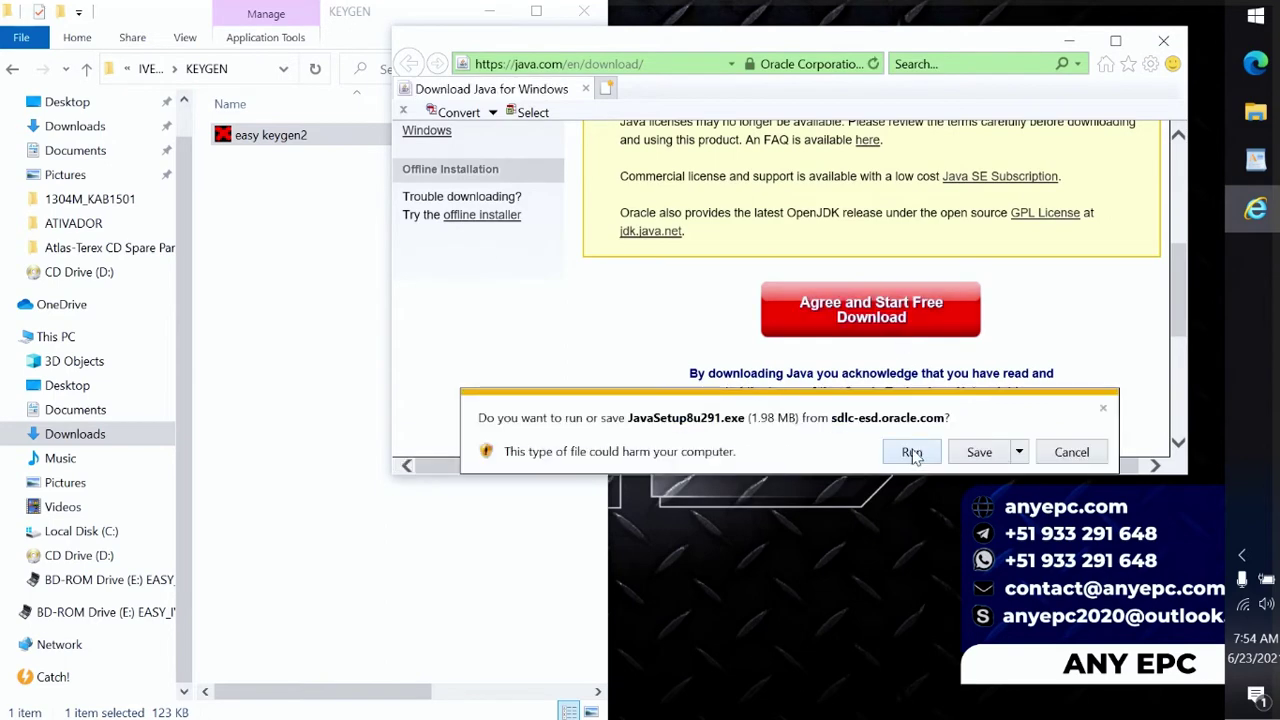
click(911, 452)
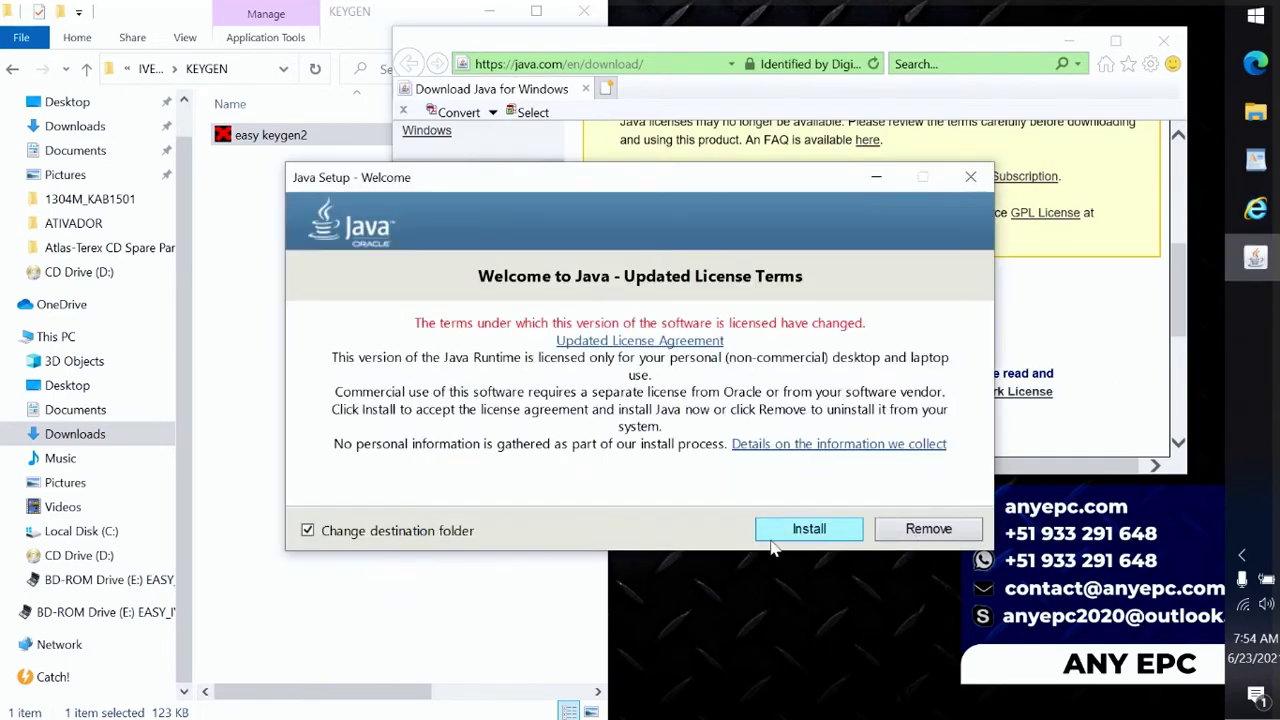
Install Java to the default destination folder and minimize the KEYGEN folder window.
click(787, 520)
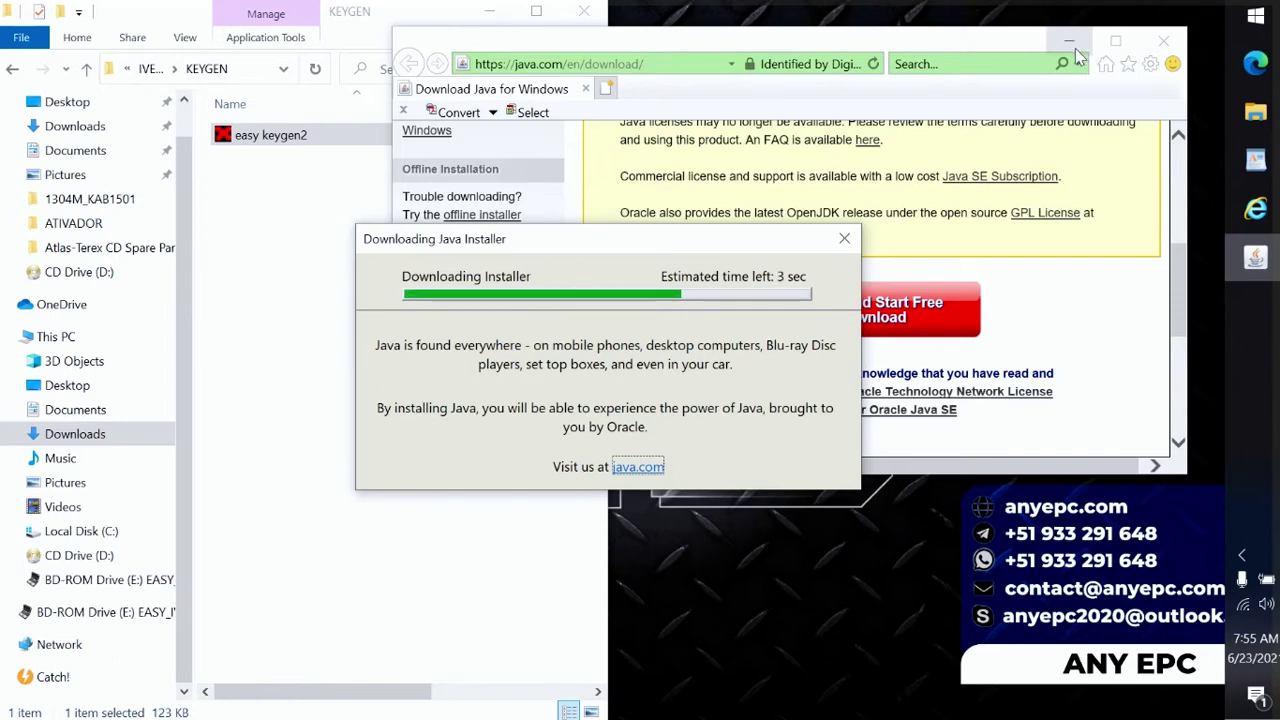
click(486, 14)
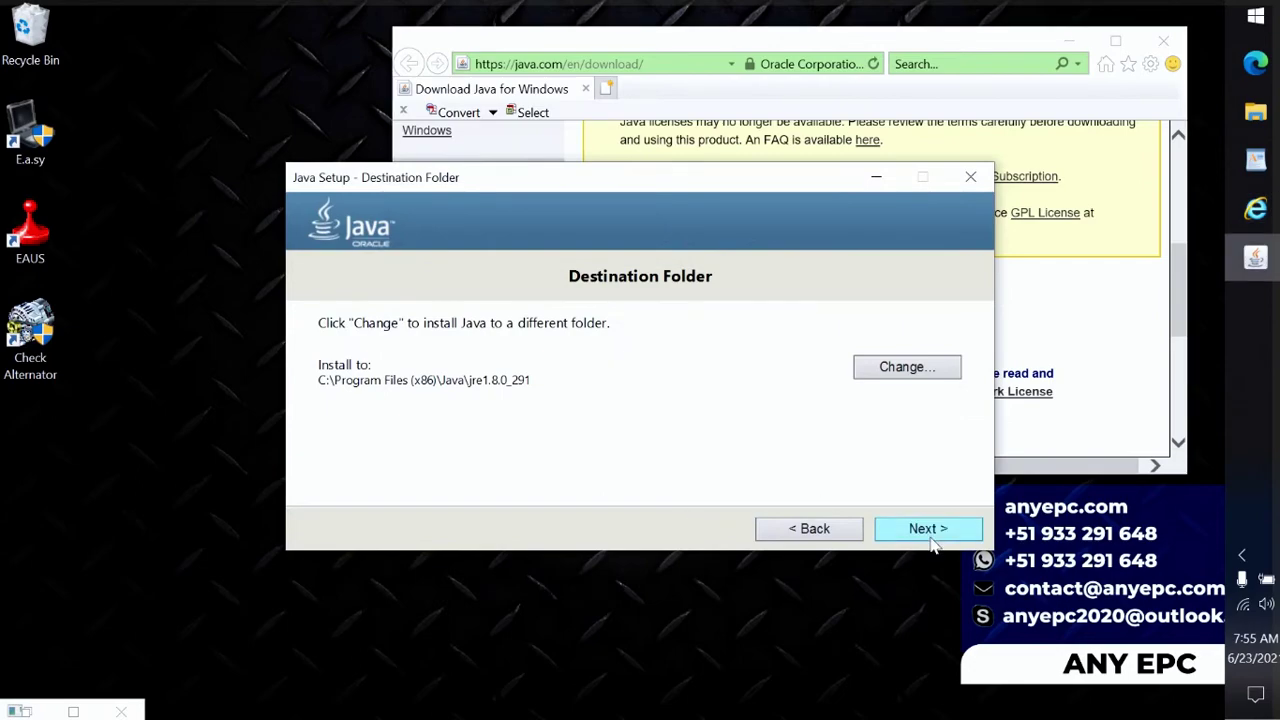
click(928, 529)
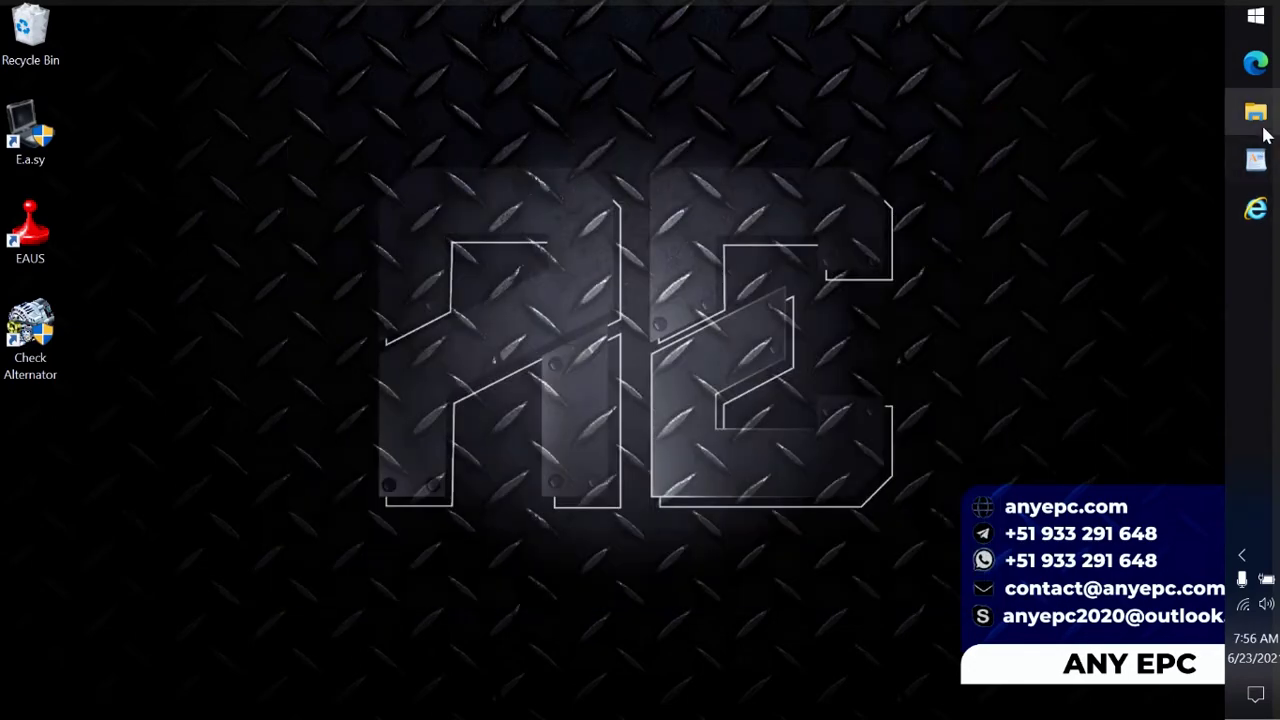
Run easy keygen2 as administrator, generate the activation codes for all permissions, exit it and view the easy_all file.
click(1258, 128)
right_click(281, 145)
click(342, 36)
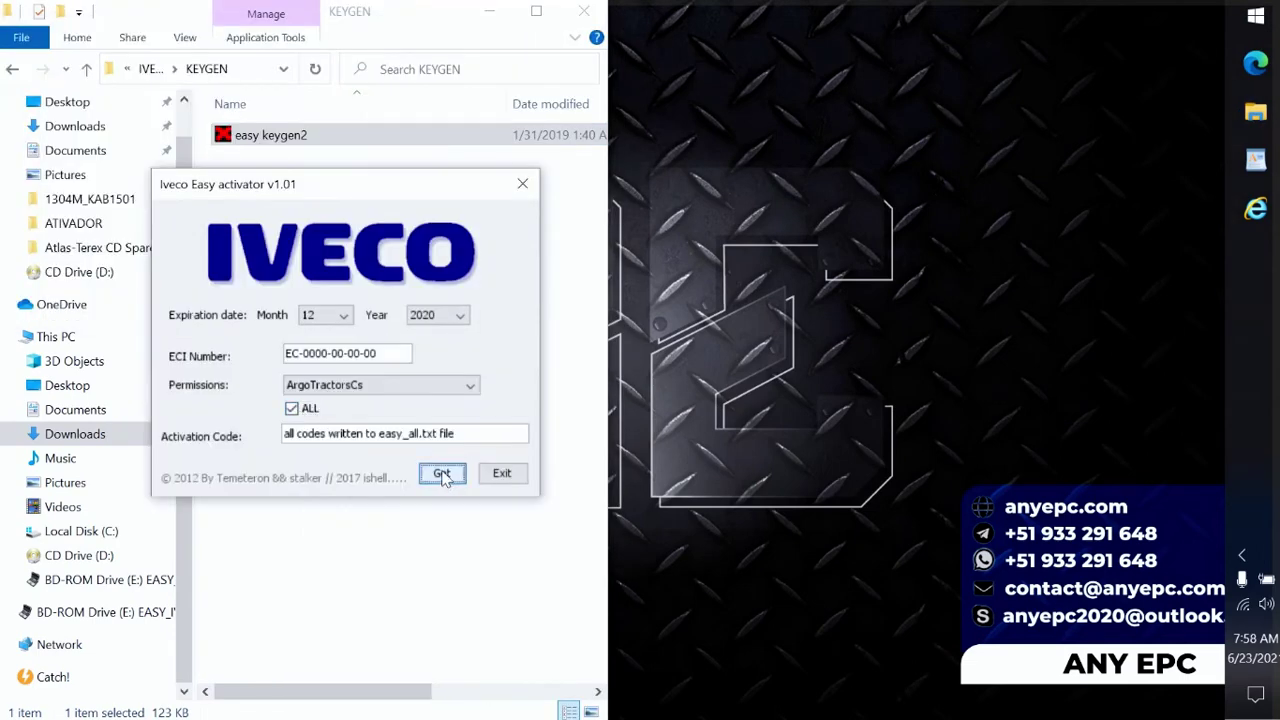
click(497, 477)
double_click(281, 158)
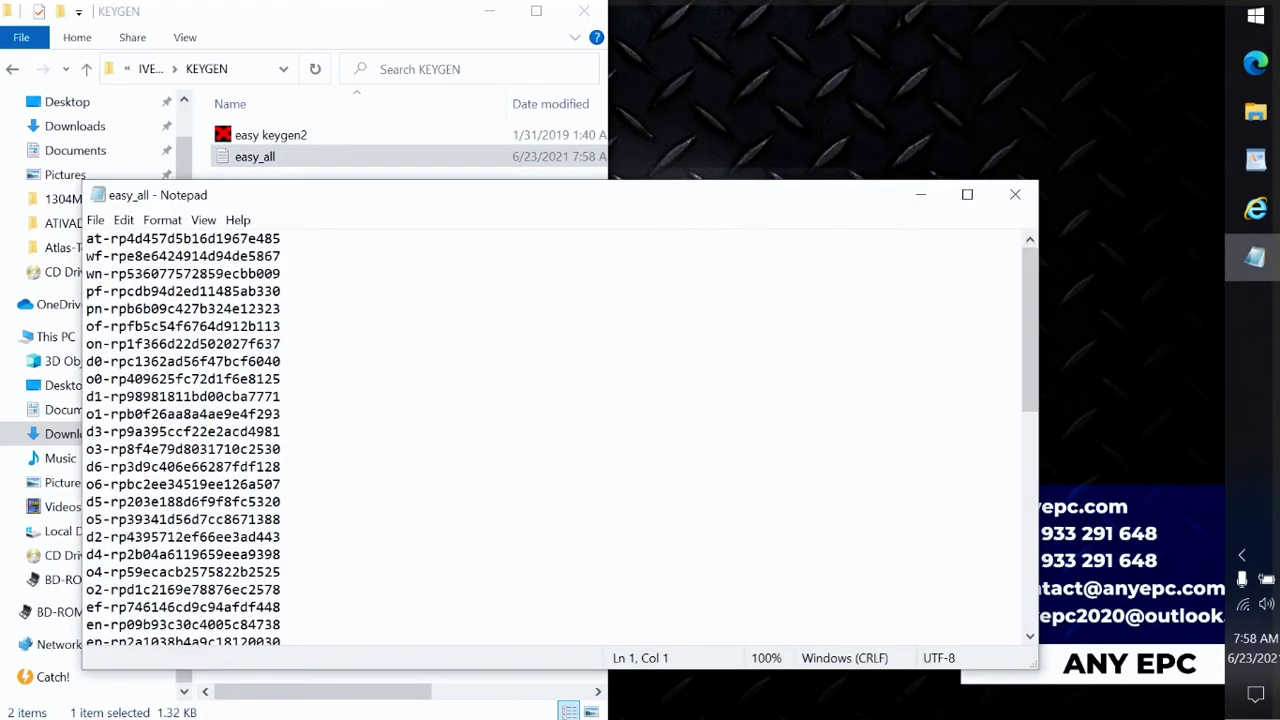
right_click(1250, 380)
click(1131, 177)
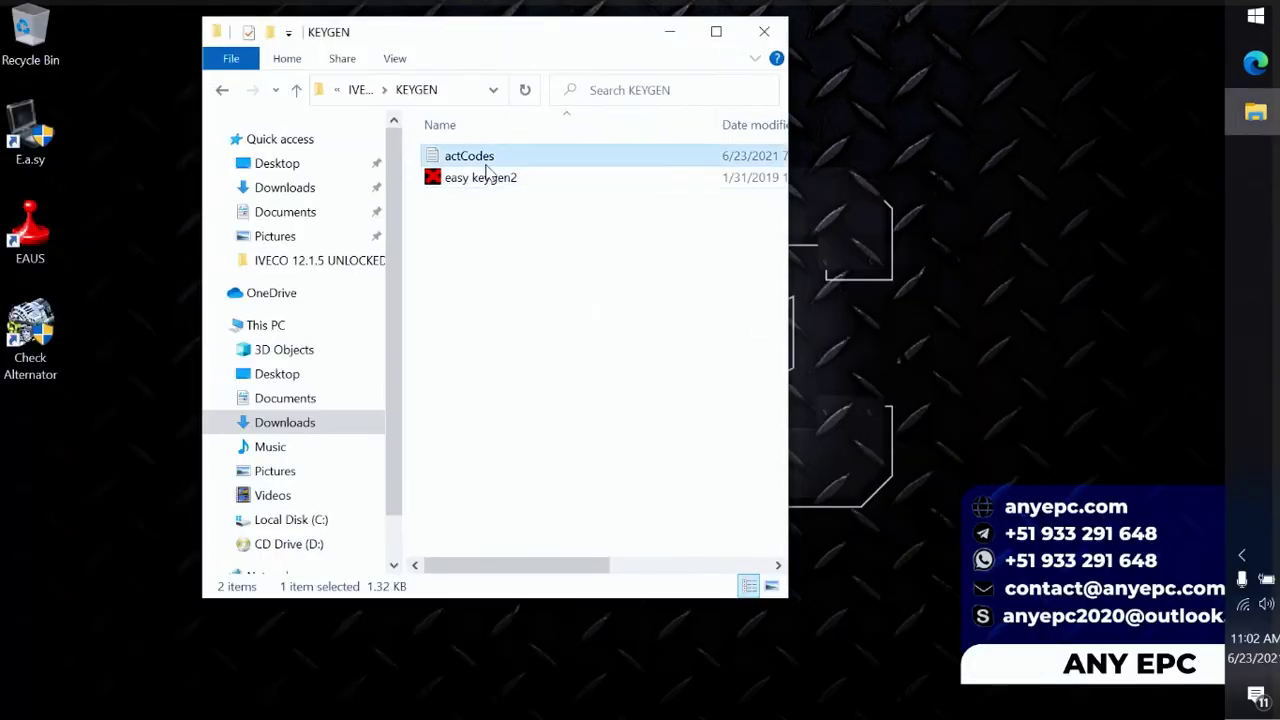
Open a second File Explorer window at C:\Program Files (x86)\Eltrac\EASY\Db\Perms.
key(super+e)
click(389, 548)
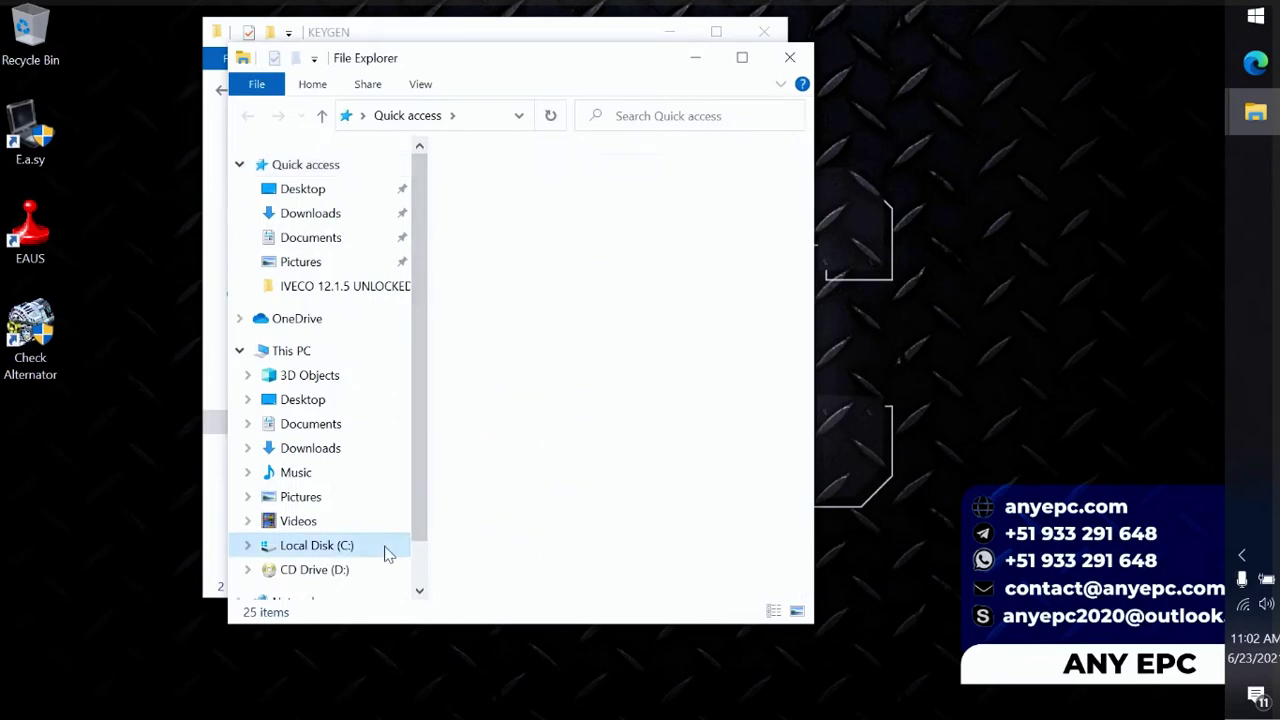
double_click(553, 400)
scroll(560, 397, down, 2)
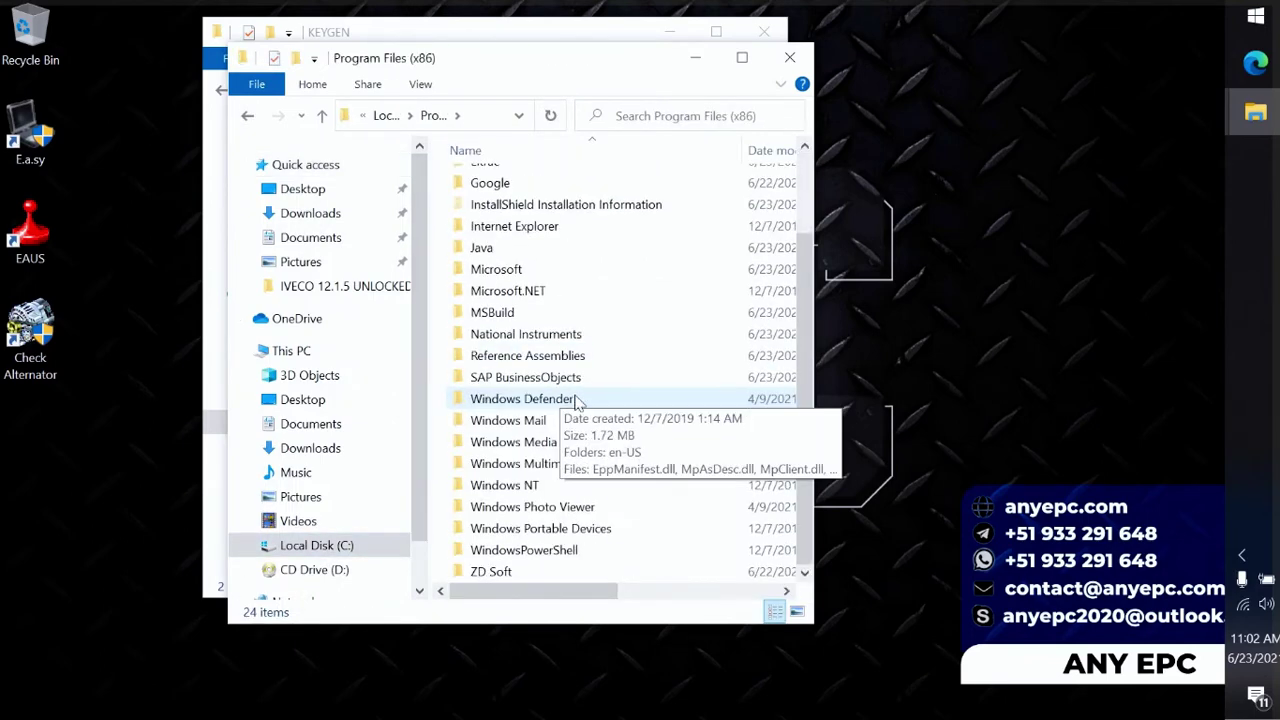
scroll(563, 400, up, 1)
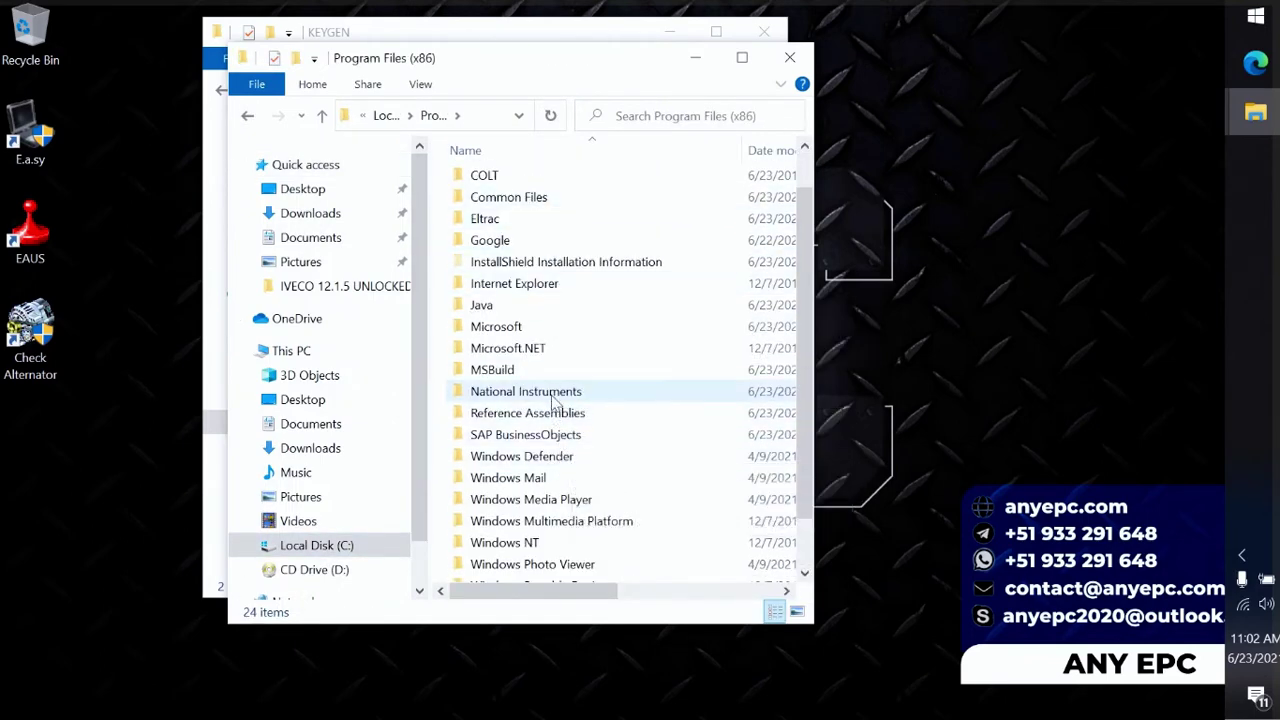
double_click(505, 218)
double_click(525, 222)
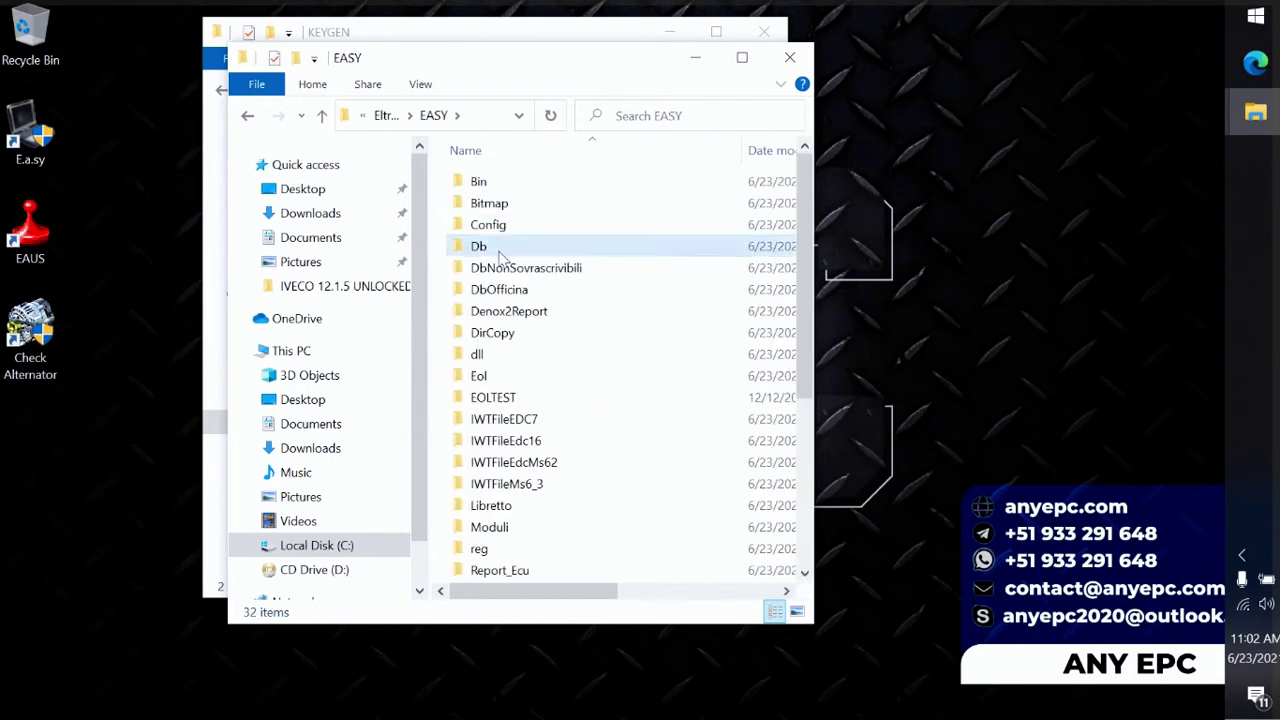
double_click(503, 250)
scroll(560, 445, down, 1)
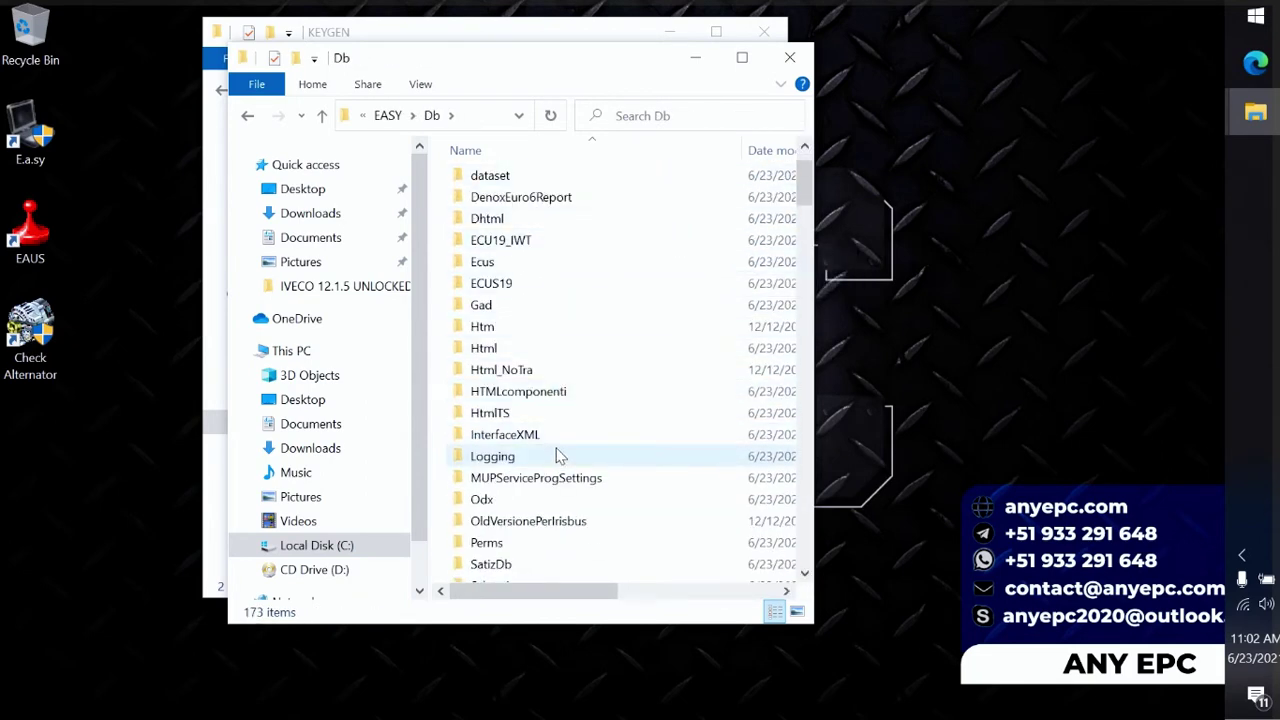
scroll(560, 456, down, 3)
double_click(521, 354)
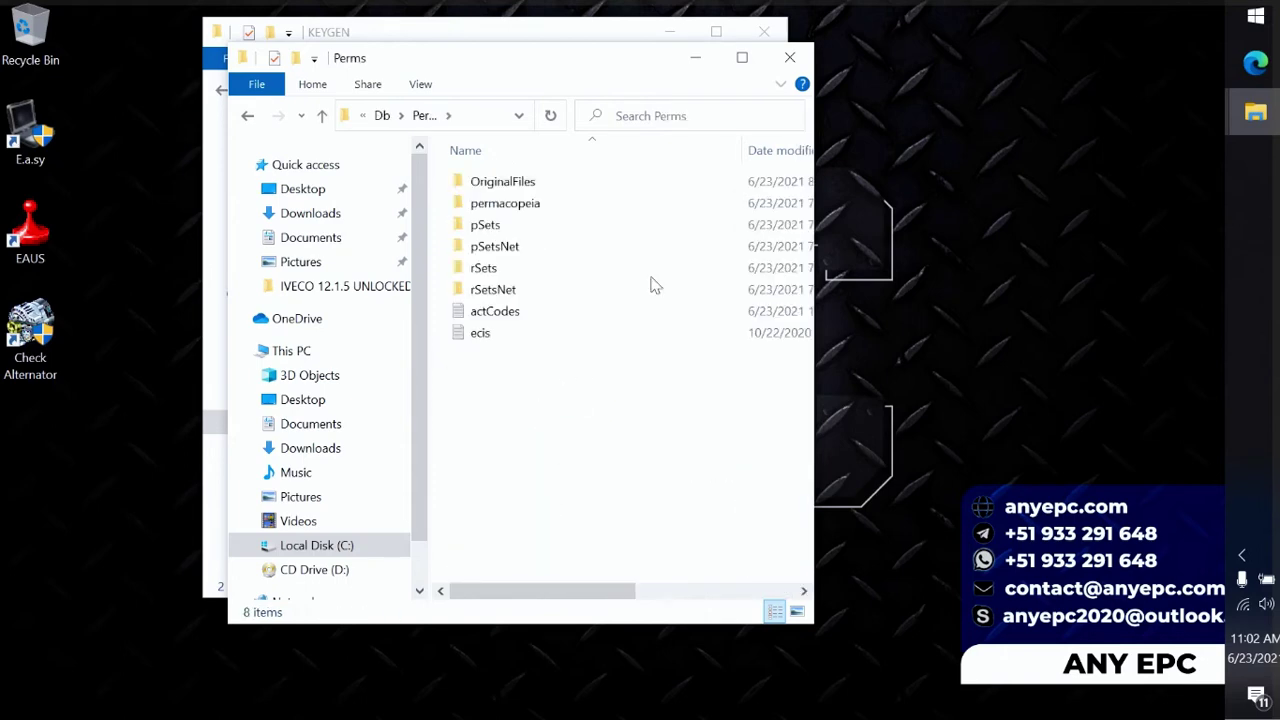
Copy actCodes from the KEYGEN folder into the Perms folder, replacing the existing file.
drag(546, 60, 831, 92)
drag(505, 162, 846, 443)
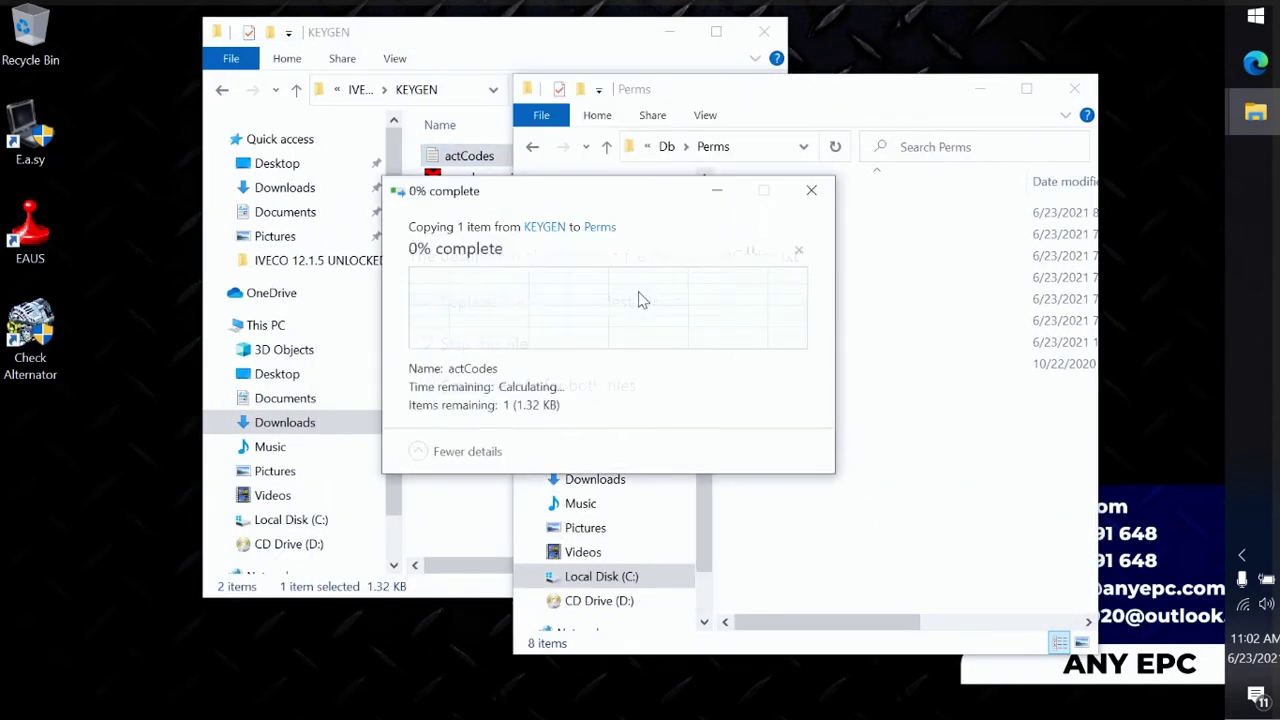
click(545, 303)
Arrange the KEYGEN and Perms windows side by side and go up to the IVECO COMPLETE KEYGEN folder.
click(440, 62)
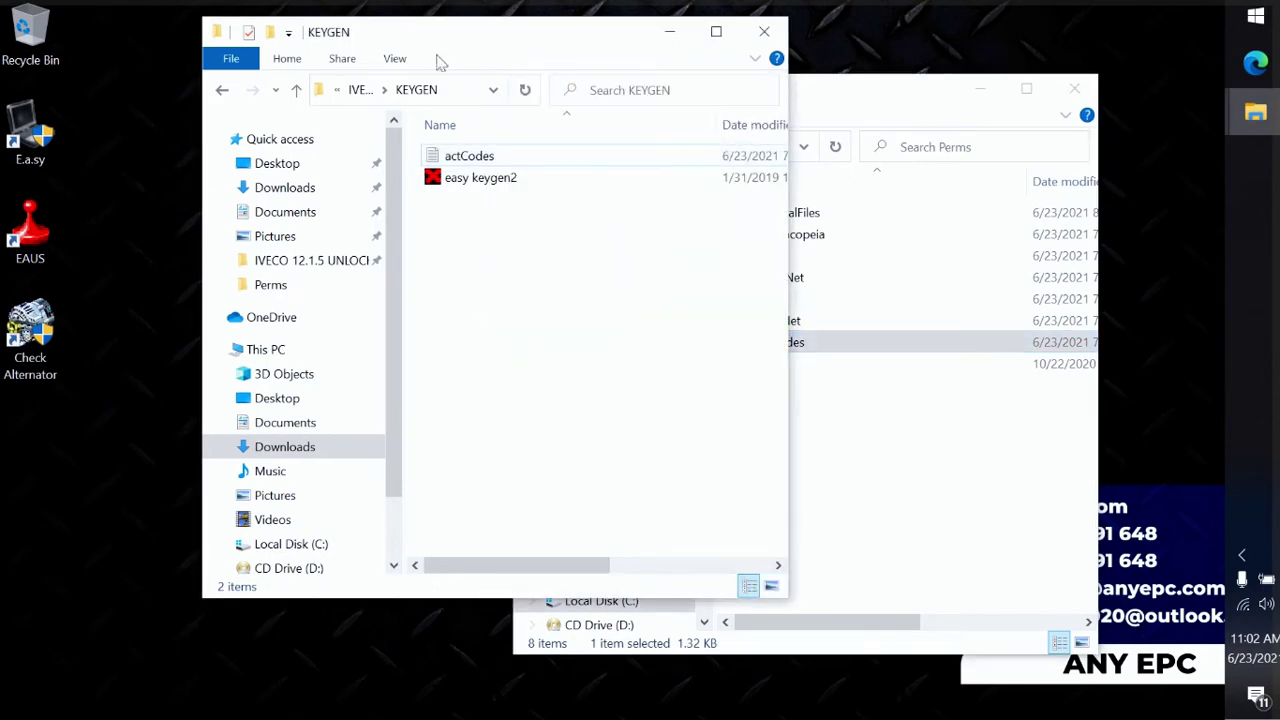
drag(423, 38, 303, 27)
drag(760, 95, 867, 120)
click(940, 492)
click(517, 446)
key(BackSpace)
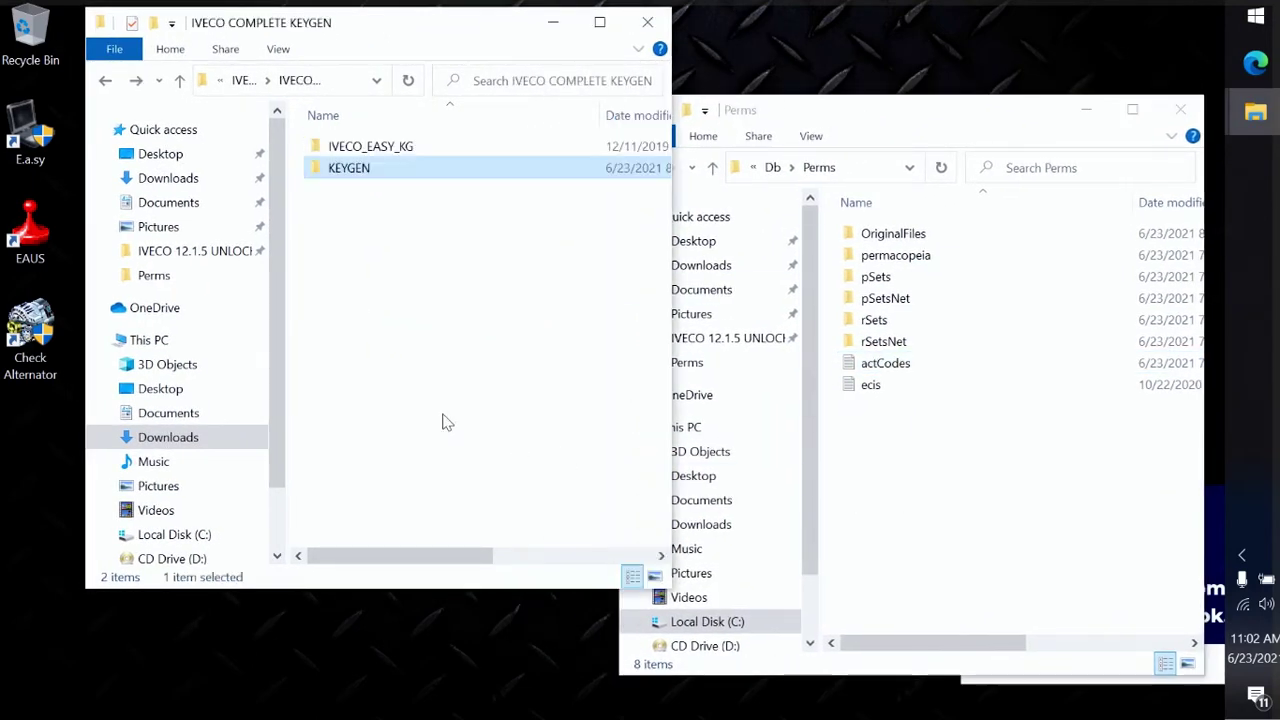
Go up from Perms to Program Files (x86) and open the IVECO 14.1.3 ( Latest UNLOCKED, FULL ) folder in the other window.
click(897, 486)
key(BackSpace)
key(BackSpace)
key(BackSpace)
click(457, 391)
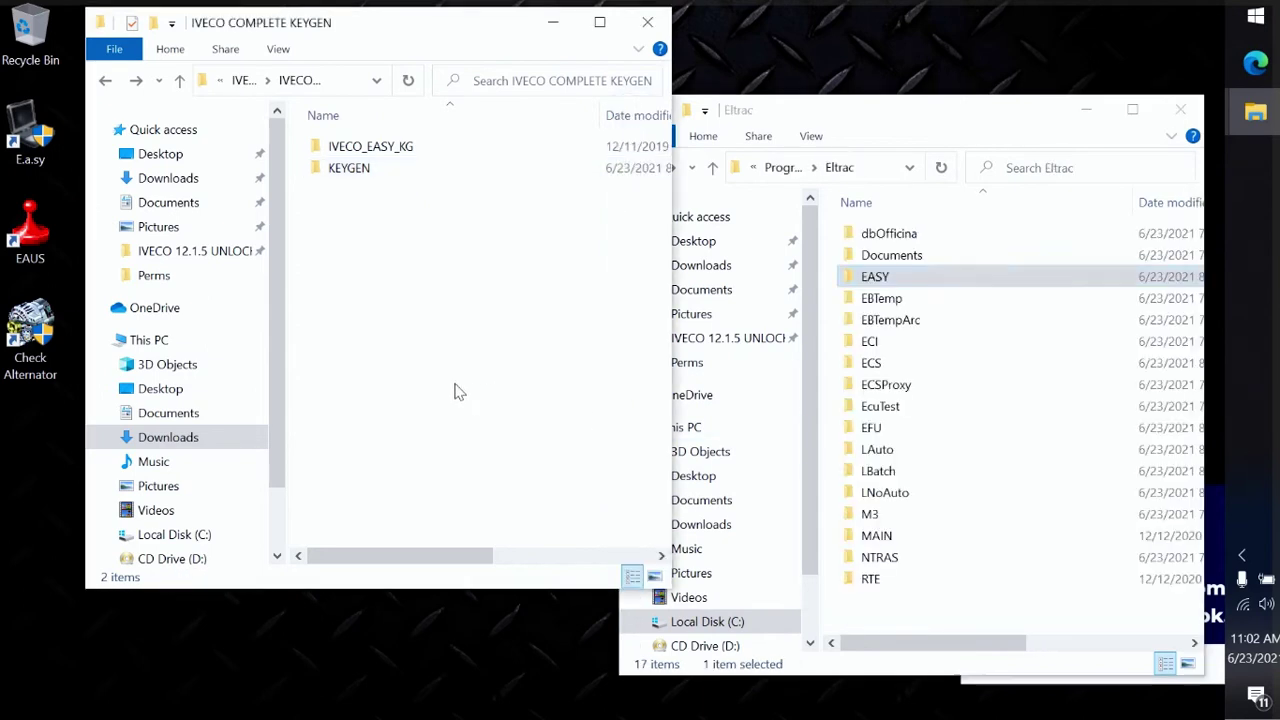
key(BackSpace)
double_click(409, 165)
double_click(405, 168)
key(BackSpace)
key(BackSpace)
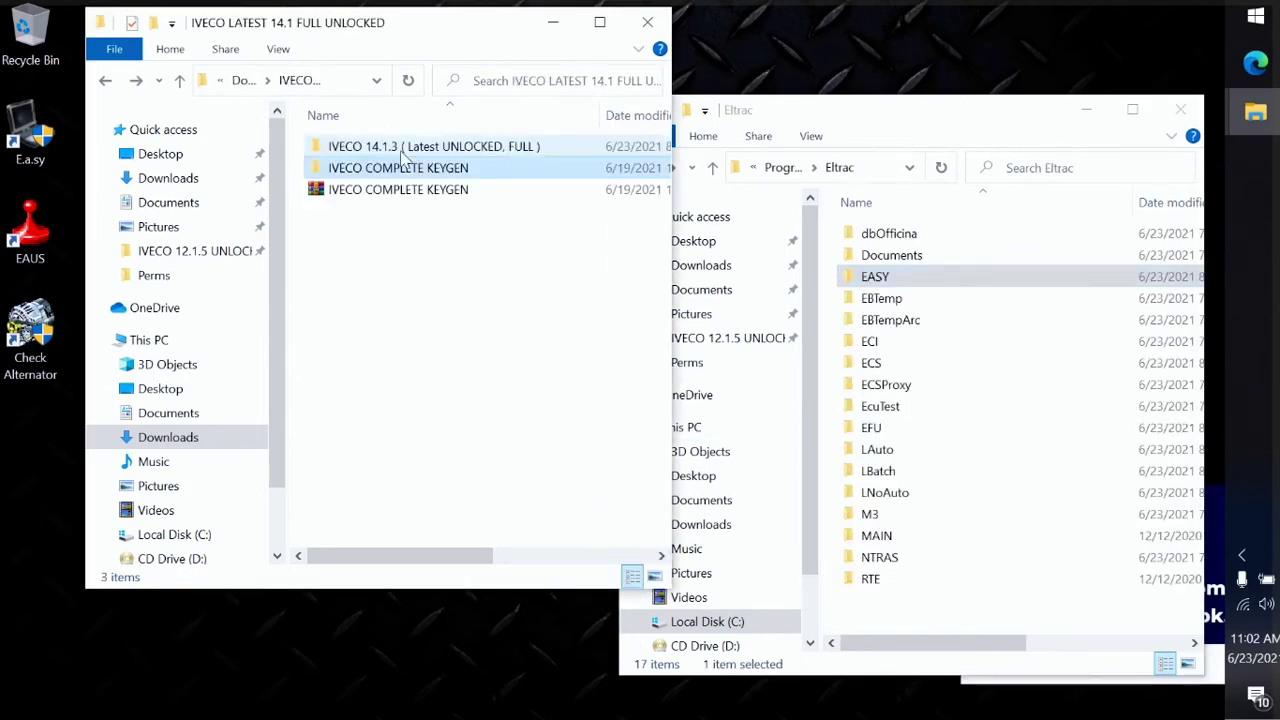
double_click(405, 147)
click(827, 443)
key(BackSpace)
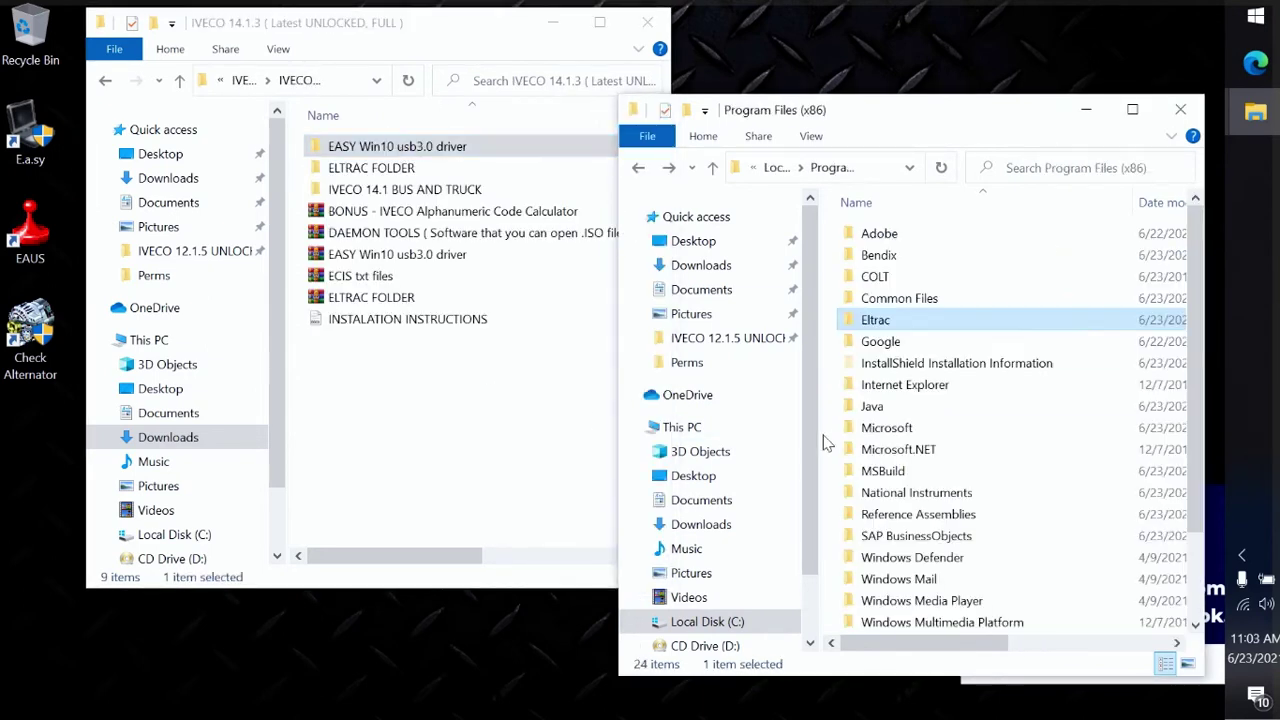
Look inside ELTRAC FOLDER, return, and extract the ECIS txt files archive.
click(472, 400)
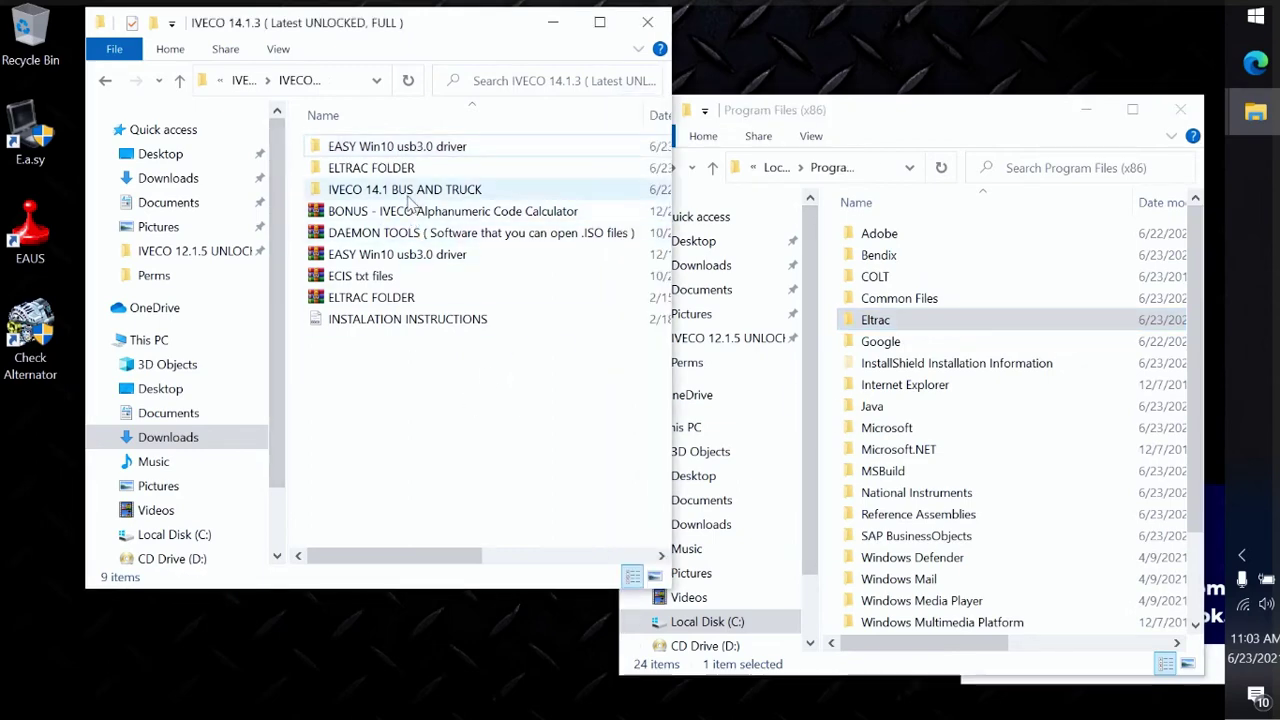
double_click(386, 168)
key(BackSpace)
click(397, 277)
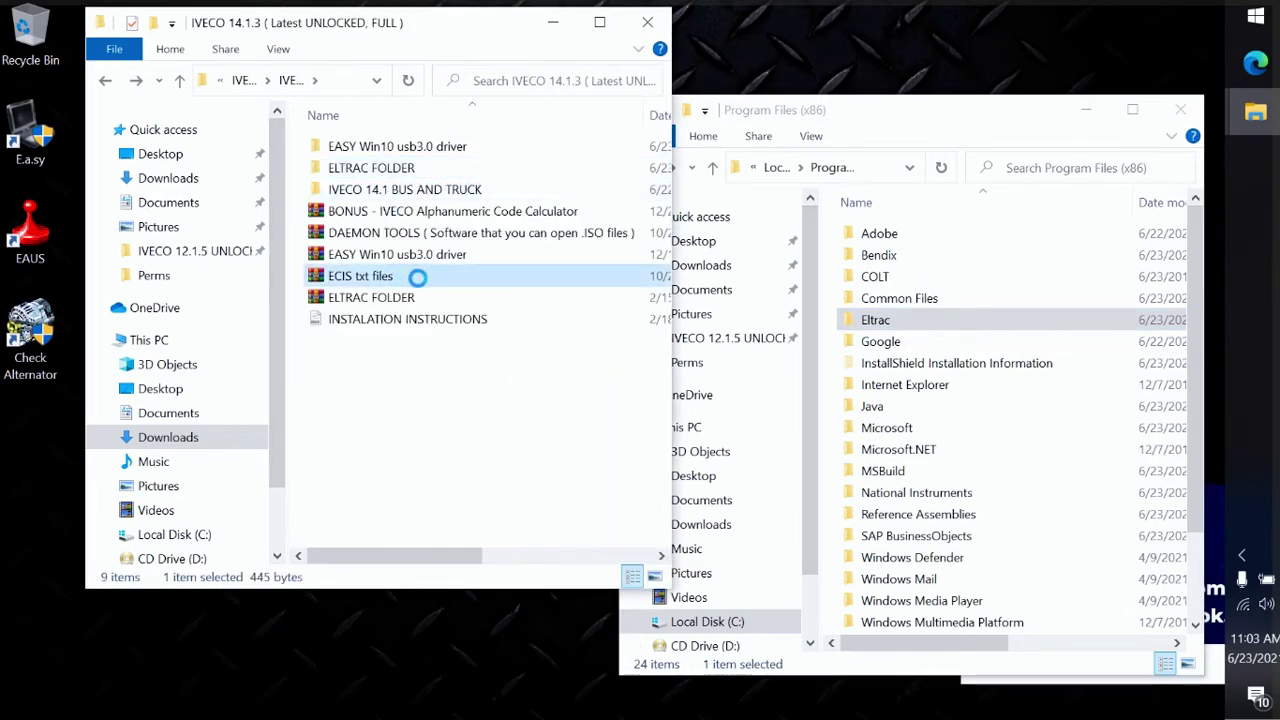
right_click(400, 277)
click(420, 297)
Copy ecis from the ECIS 1 programdata-iveco-easy-perms folder into Eltrac\EASY\Db\Perms, replacing the existing file.
double_click(395, 170)
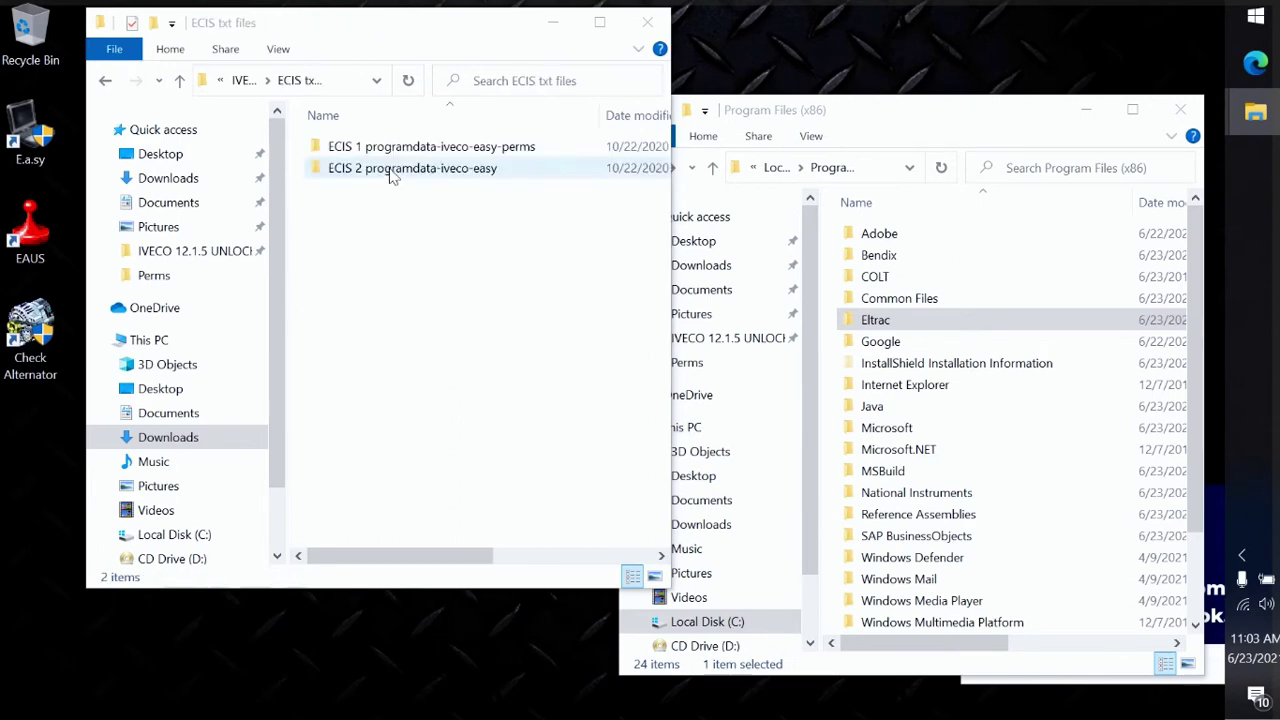
double_click(410, 148)
click(416, 155)
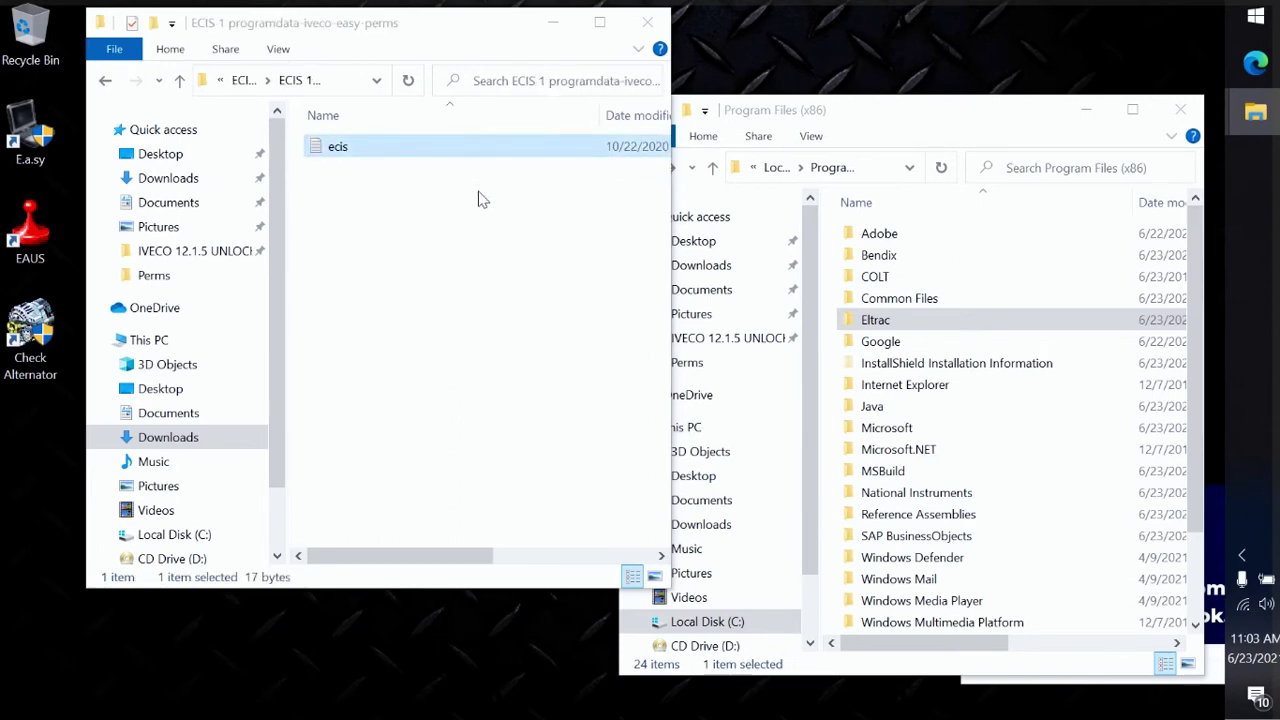
double_click(886, 322)
double_click(900, 277)
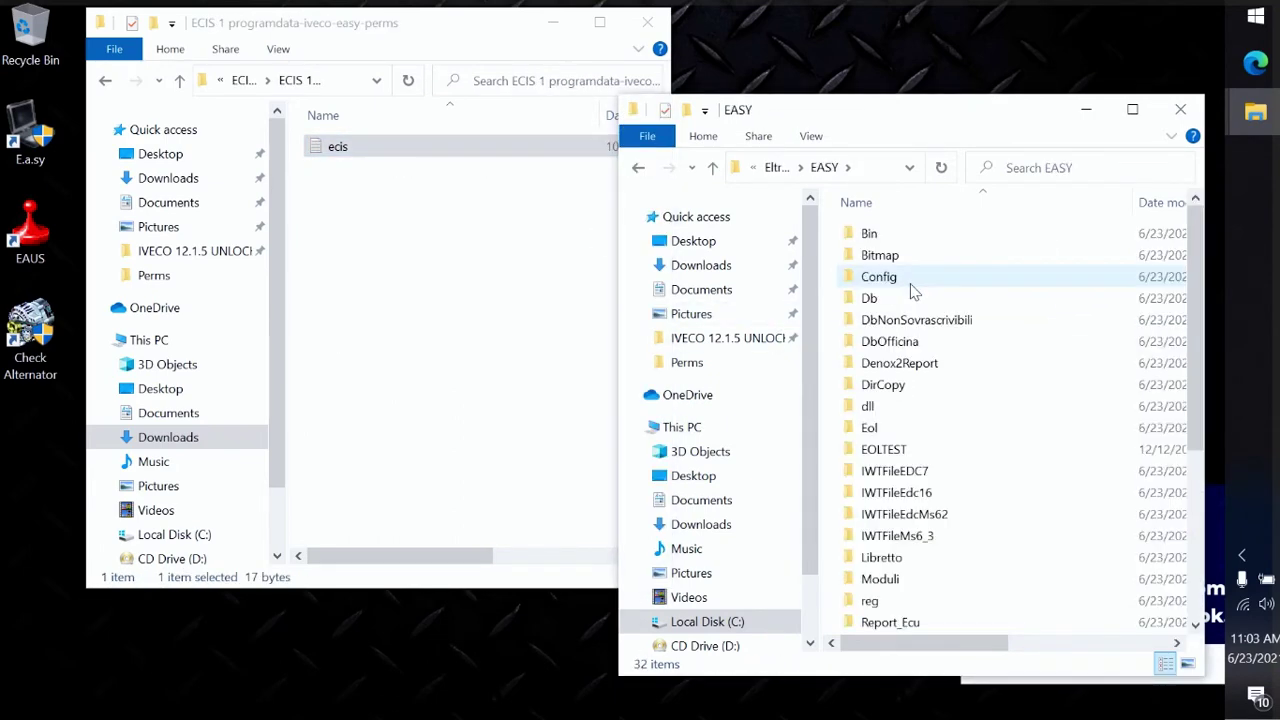
double_click(906, 300)
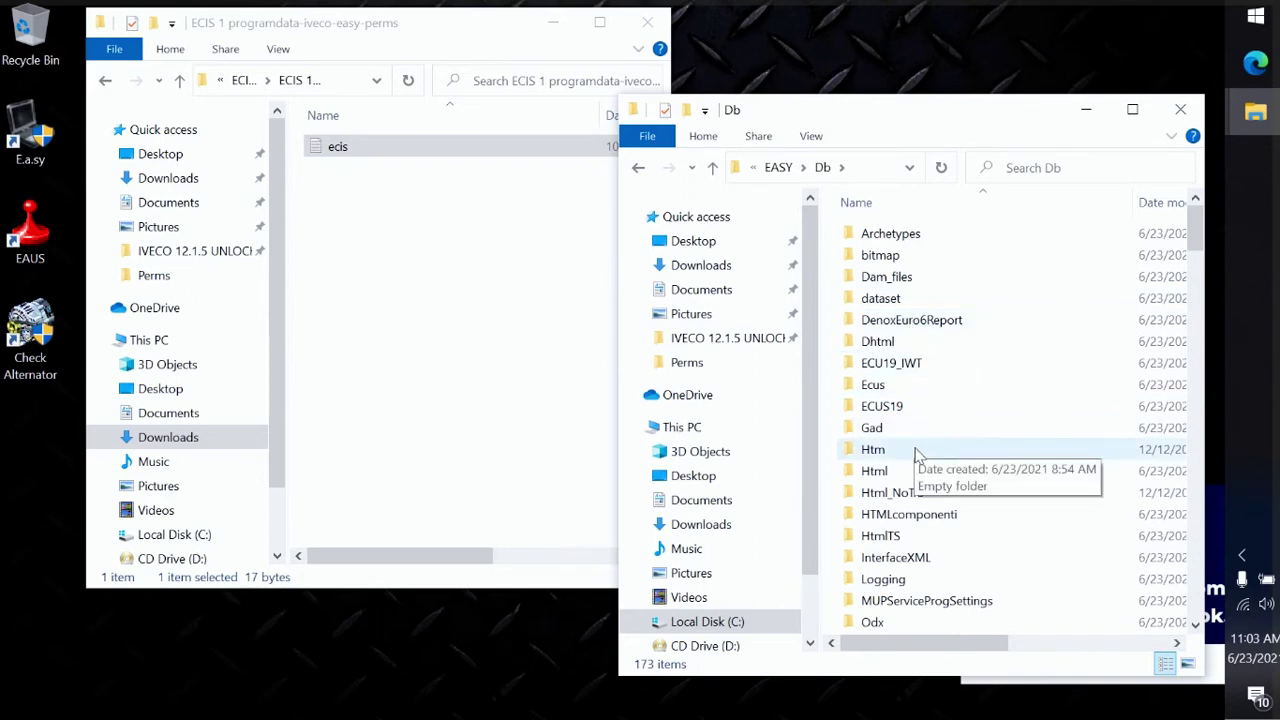
scroll(915, 452, down, 1)
double_click(870, 603)
key(ctrl+v)
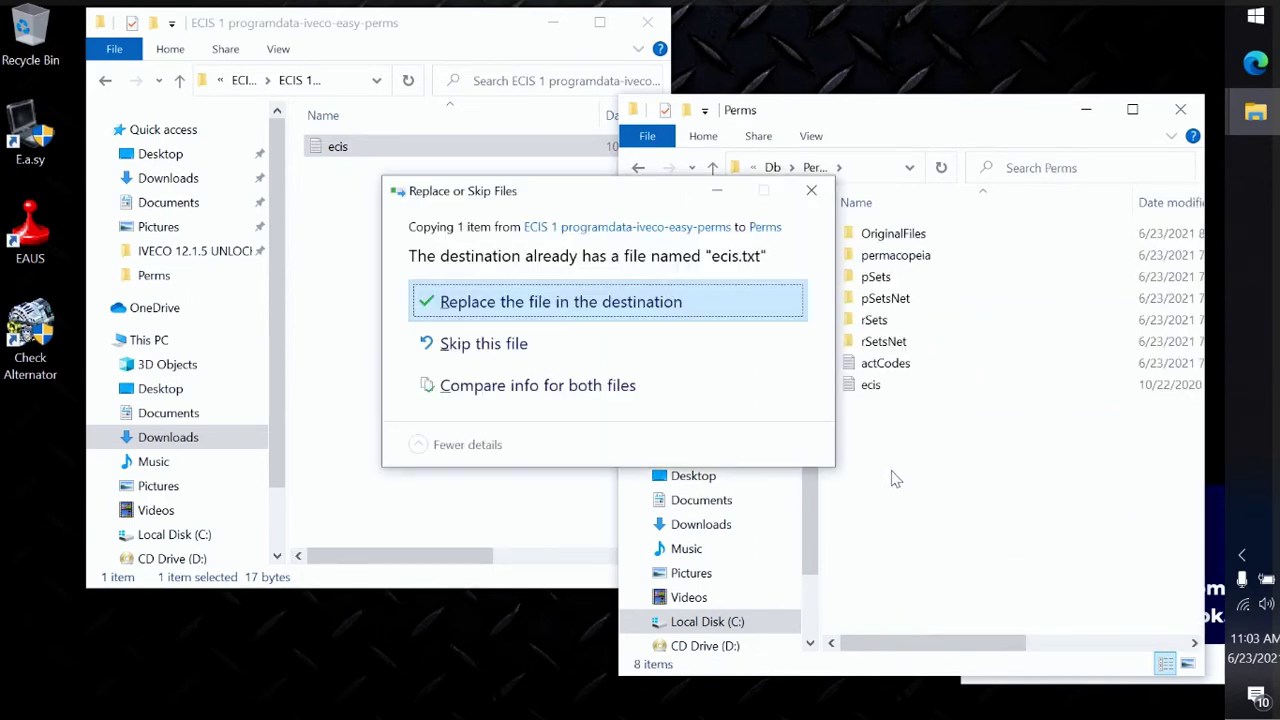
click(560, 409)
click(543, 306)
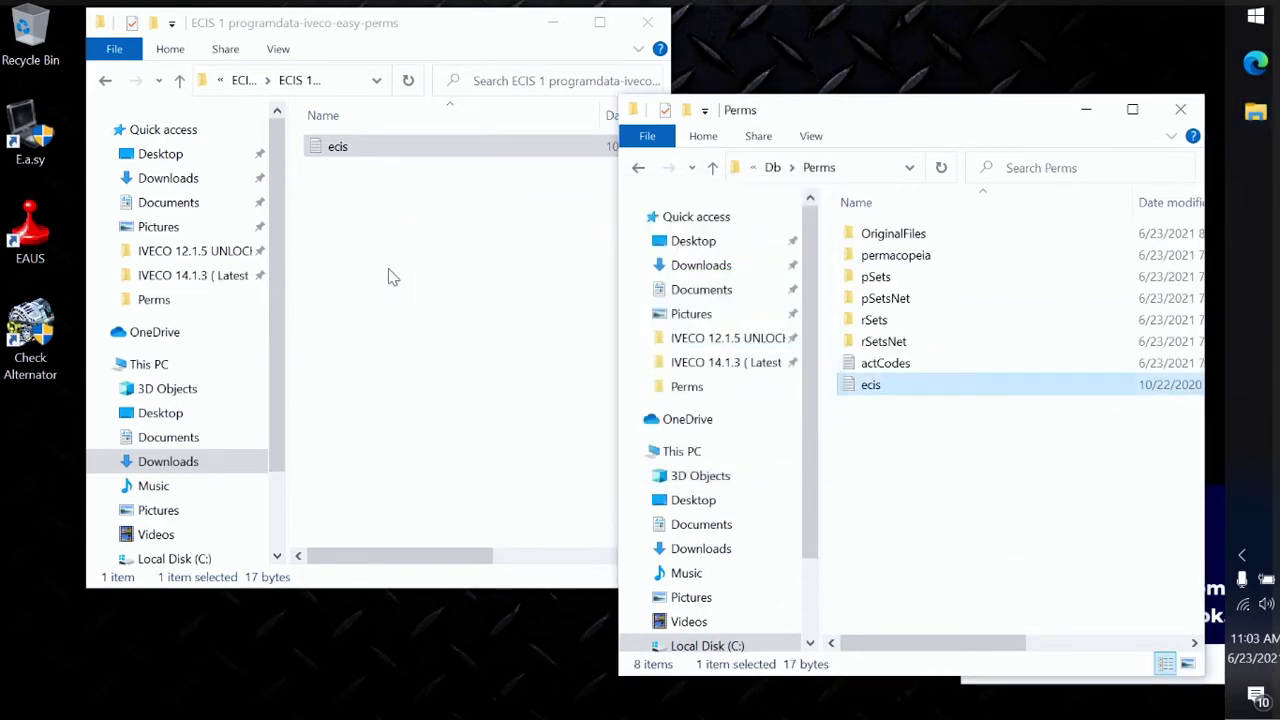
Open the ECIS 2 programdata-iveco-easy folder and copy its ecis file.
click(406, 271)
key(alt+Up)
double_click(412, 168)
click(395, 148)
Paste the copied ecis file into C:\ProgramData\Iveco\Easy, replacing the existing file.
click(943, 500)
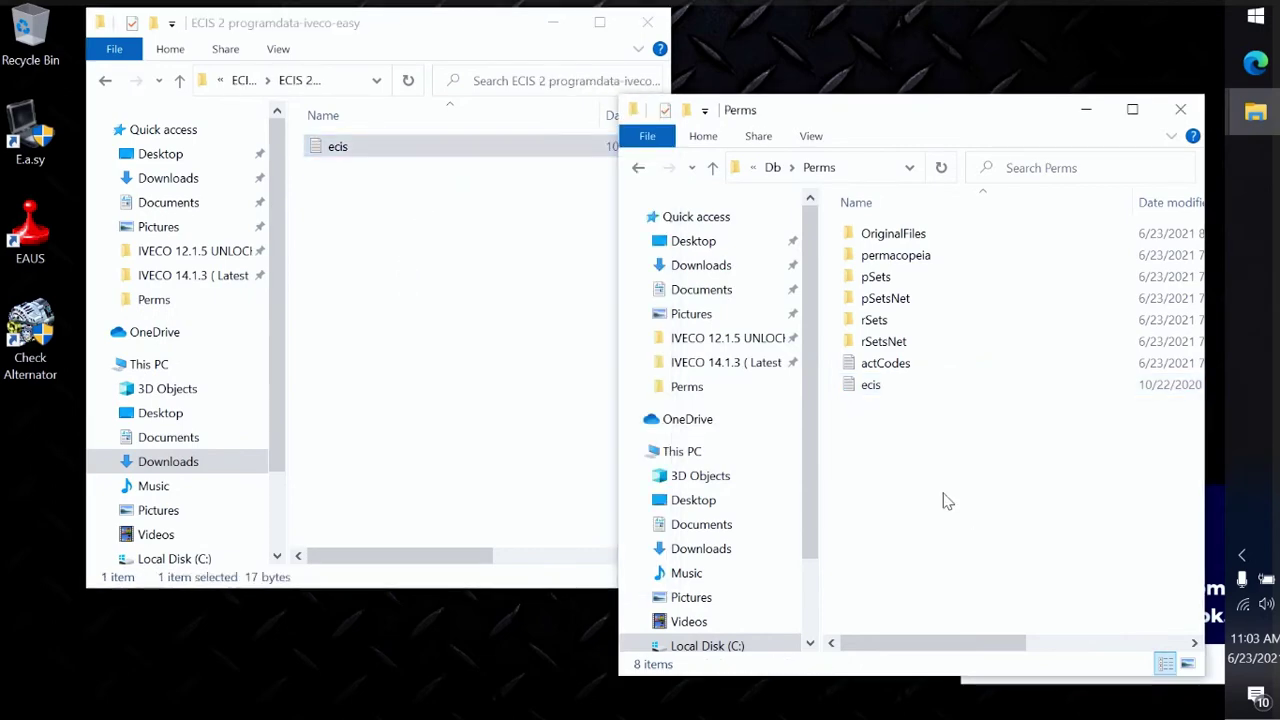
key(alt+Up)
key(alt+Up)
key(alt+Up)
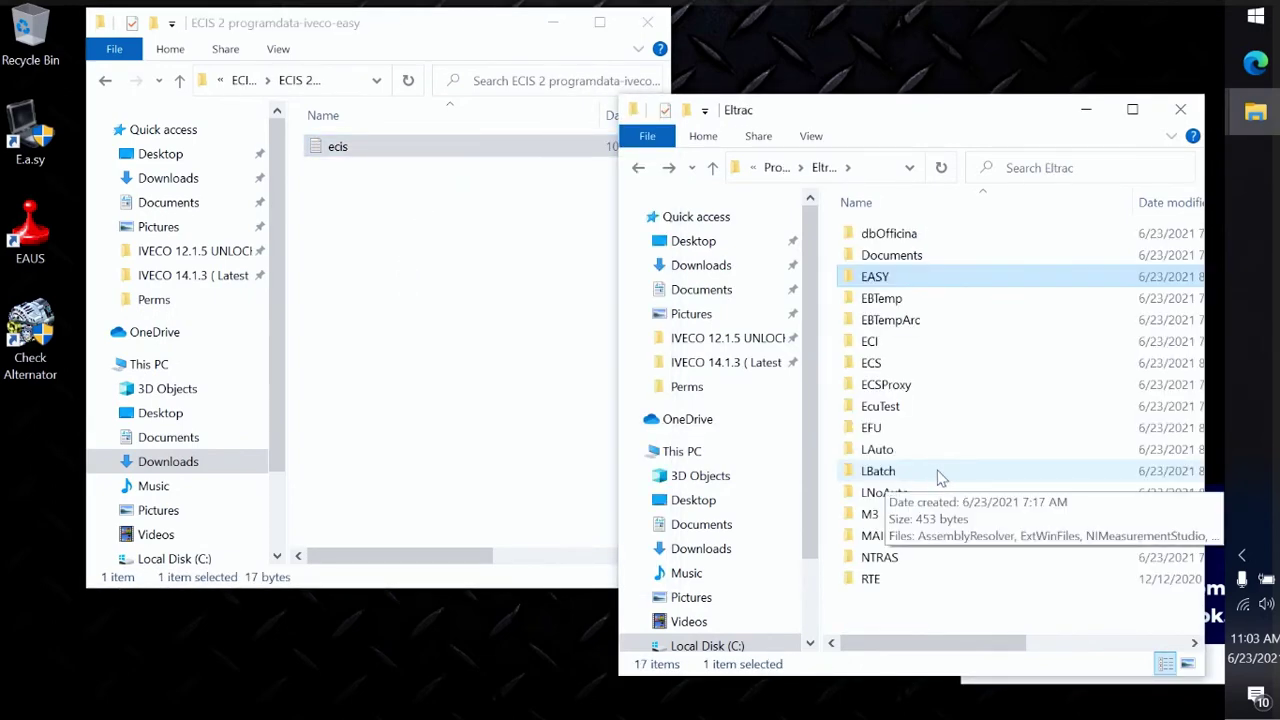
key(alt+Up)
key(alt+Up)
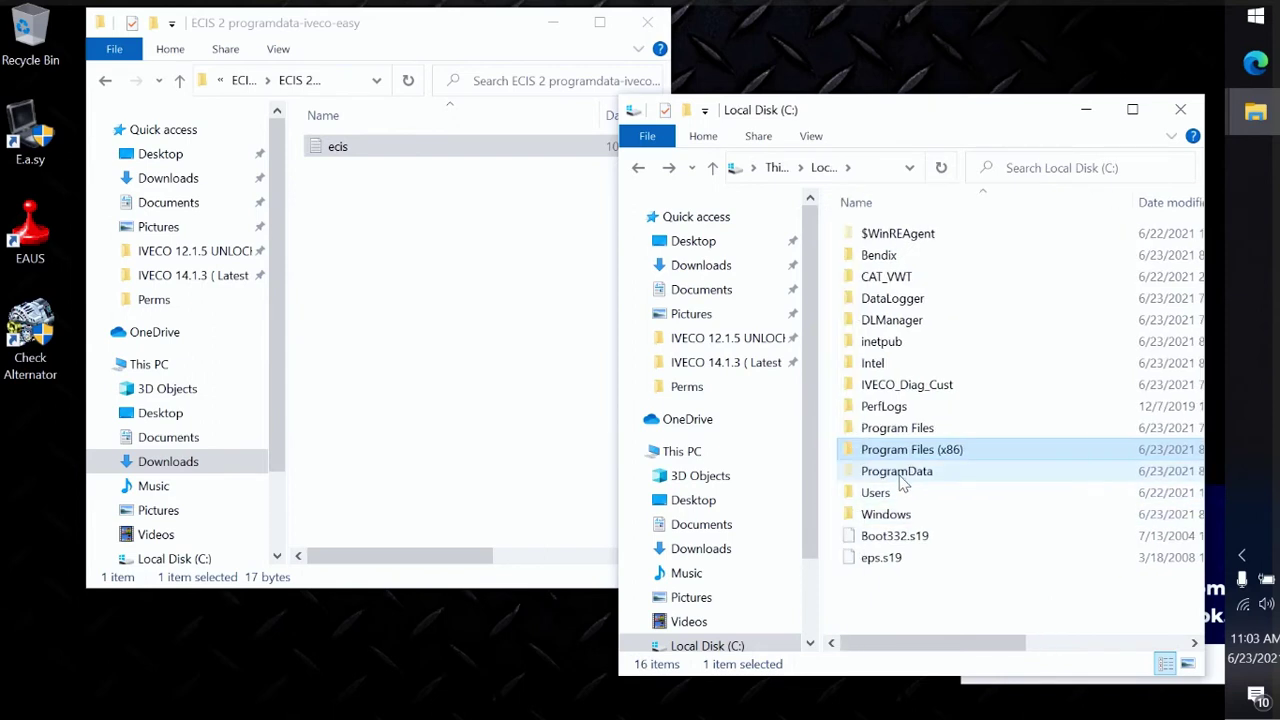
double_click(900, 480)
double_click(900, 364)
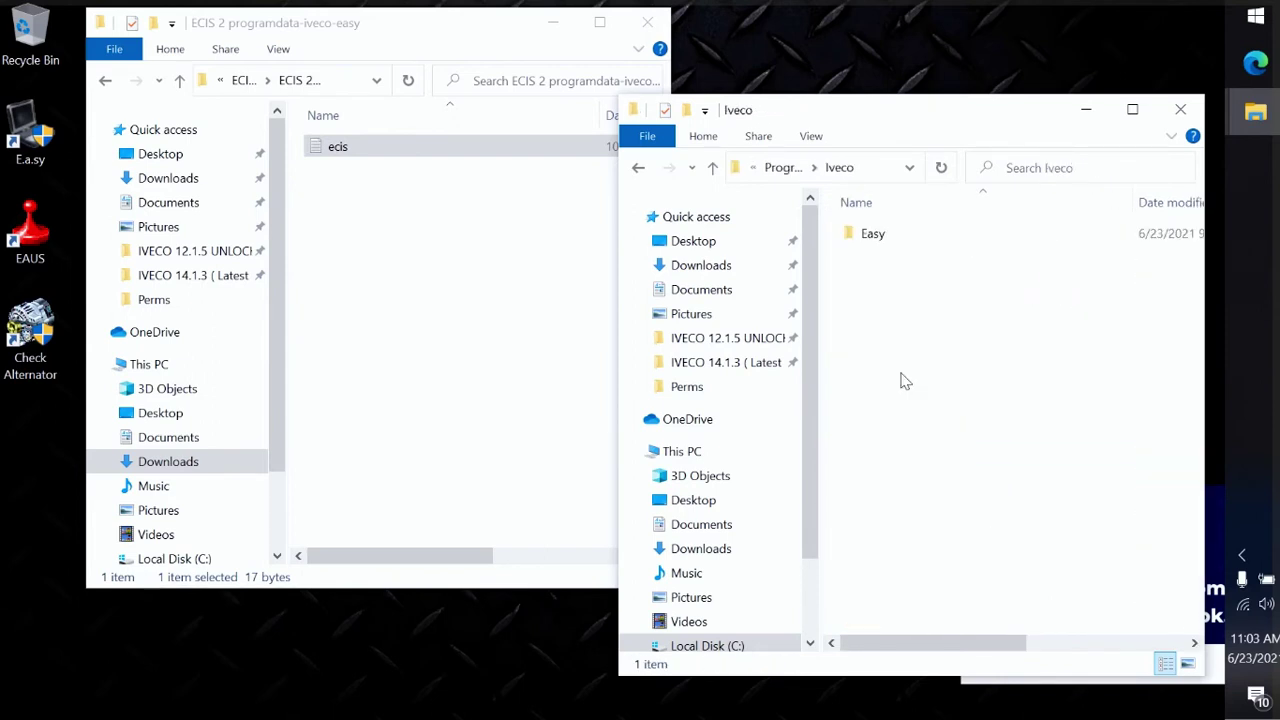
double_click(906, 236)
key(ctrl+v)
click(612, 300)
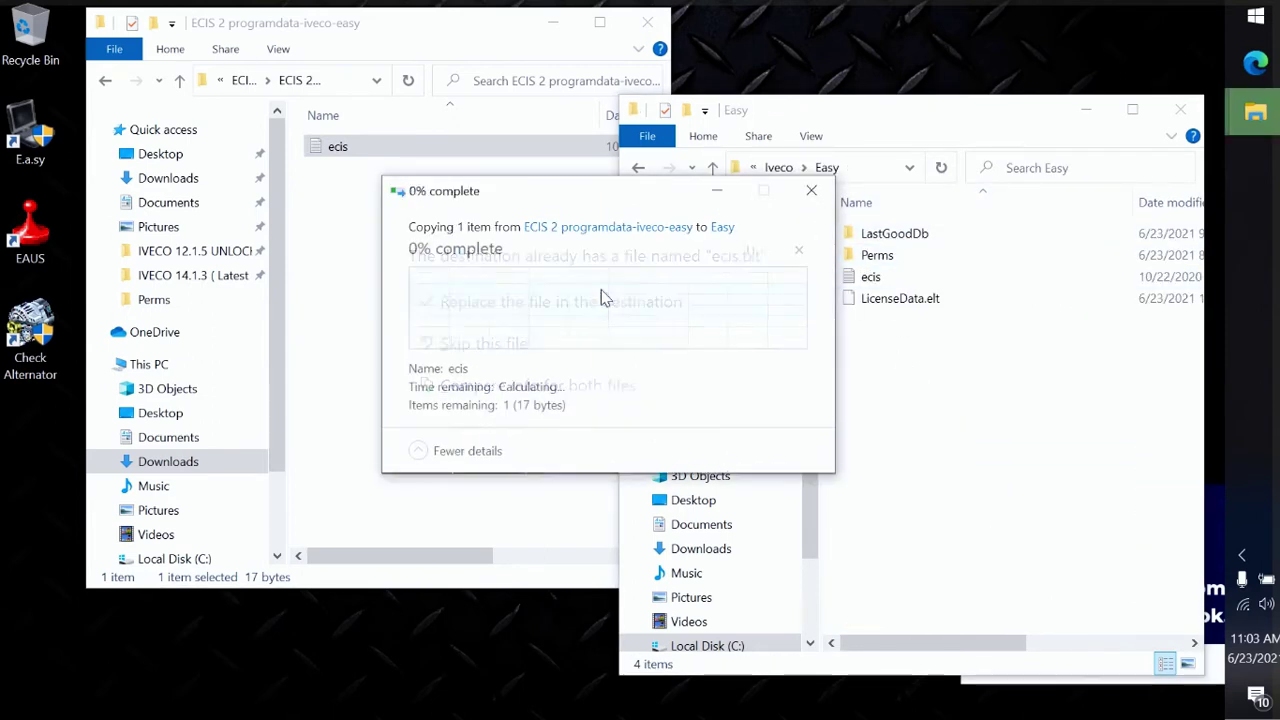
Return to the IVECO 14.1.3 folder and install ECI_WIN10_USB_DRIVER_23710_1_2_3 from the EASY Win10 usb3.0 driver folder.
click(485, 323)
key(alt+Up)
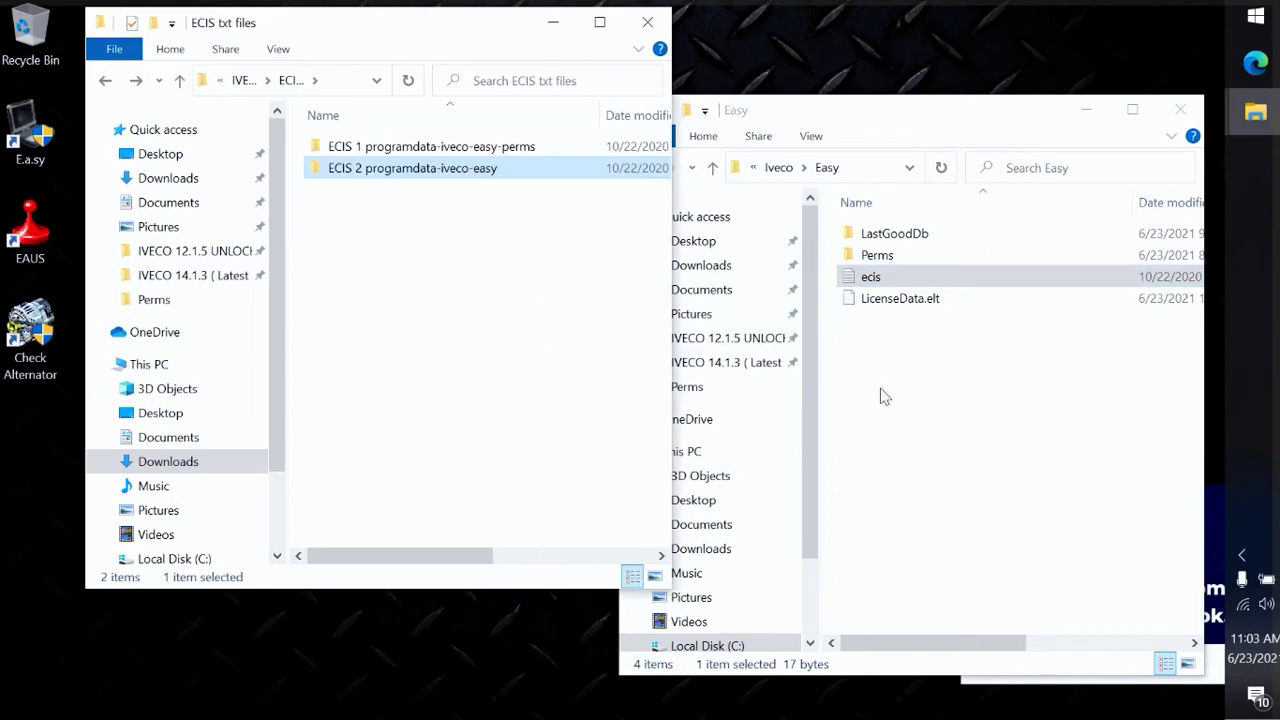
key(alt+Up)
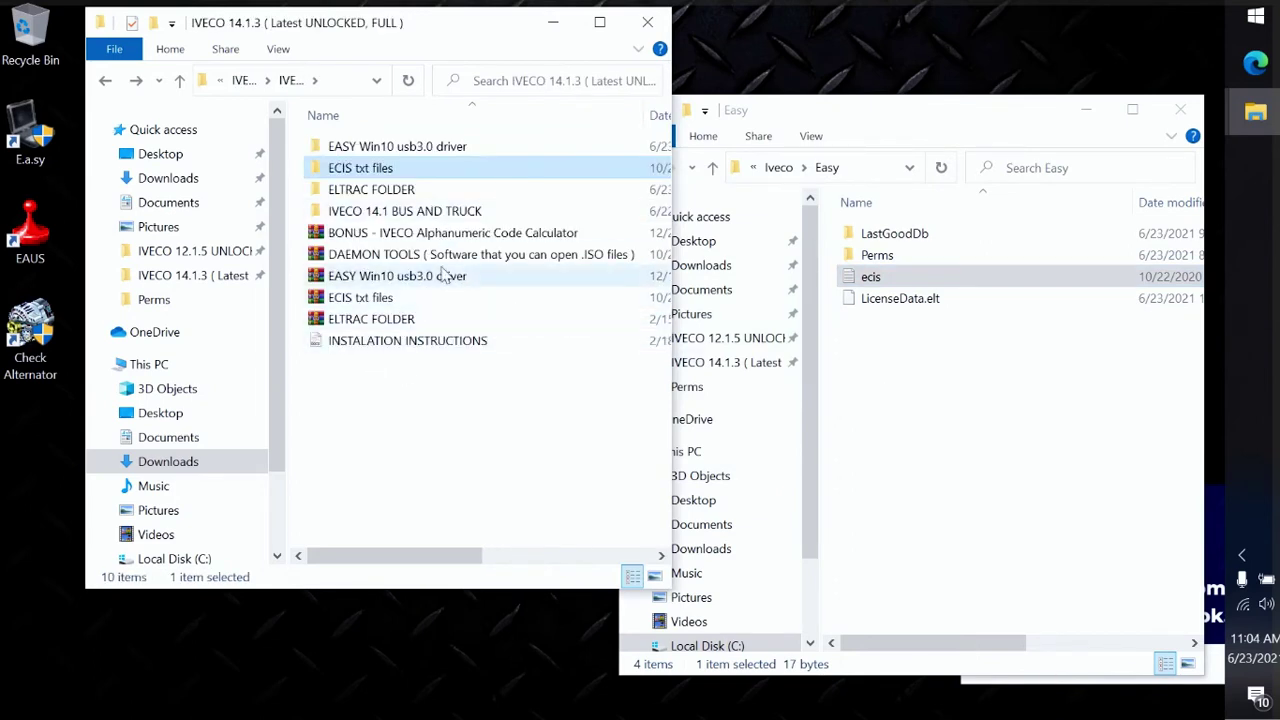
click(432, 280)
click(420, 150)
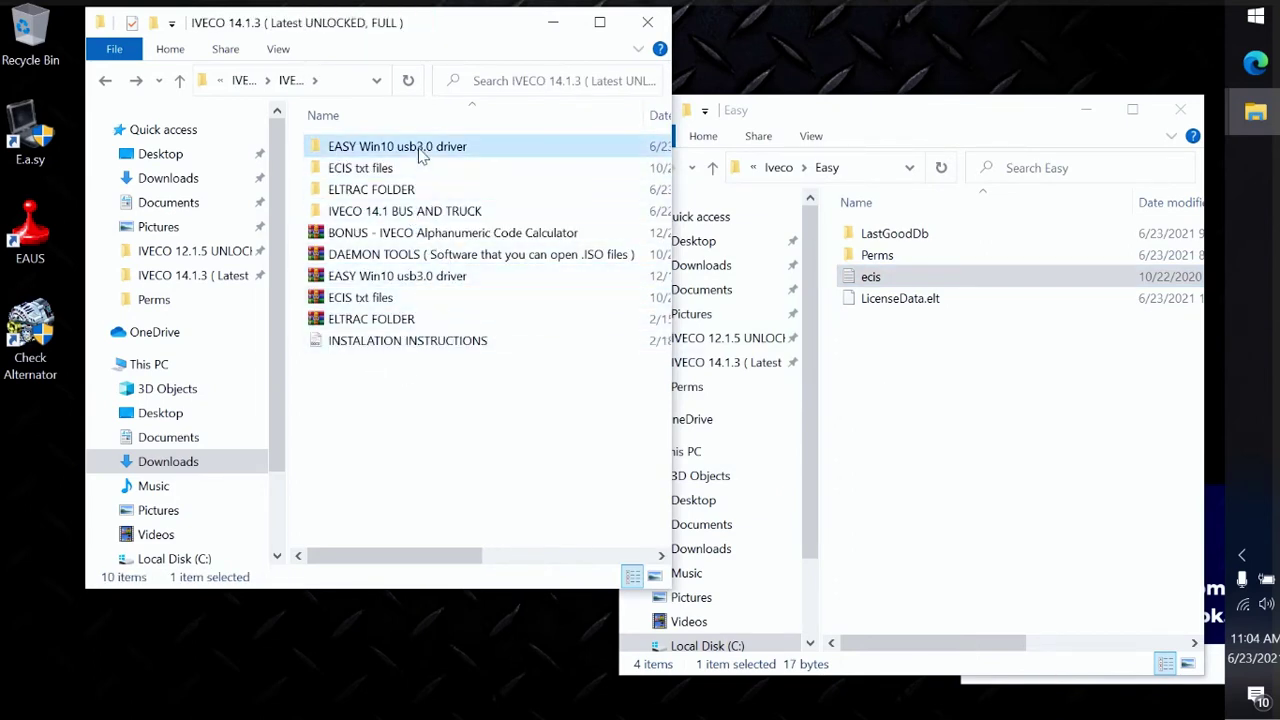
double_click(420, 150)
click(420, 149)
right_click(420, 149)
click(455, 168)
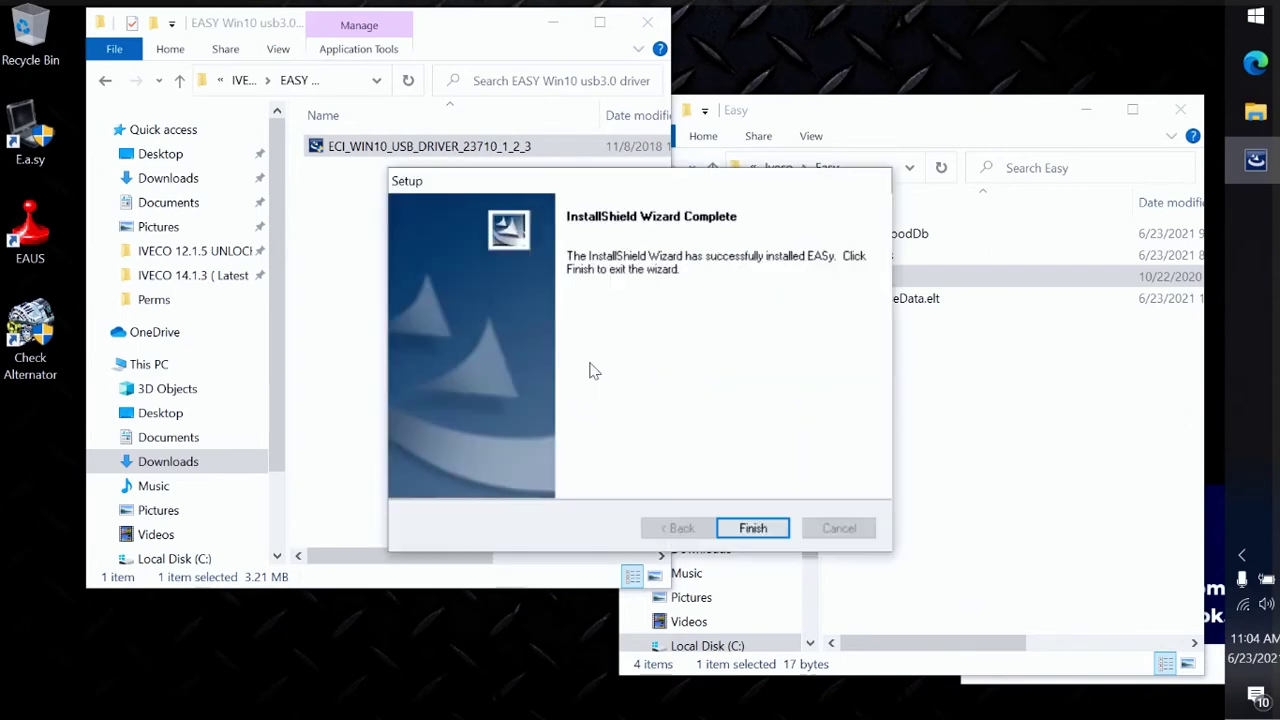
click(753, 528)
Return to the IVECO 14.1.3 folder and open ELTRAC FOLDER down to the level containing the Eltrac folder.
key(alt+Left)
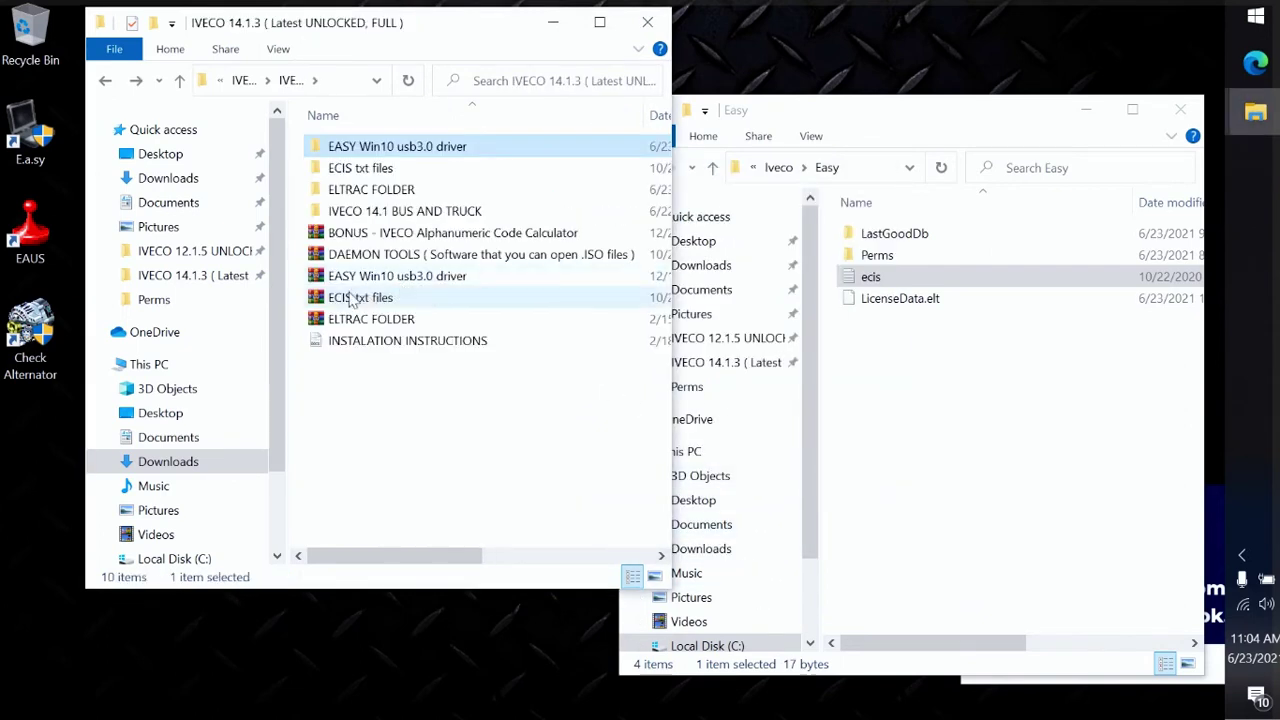
double_click(373, 192)
key(alt+Left)
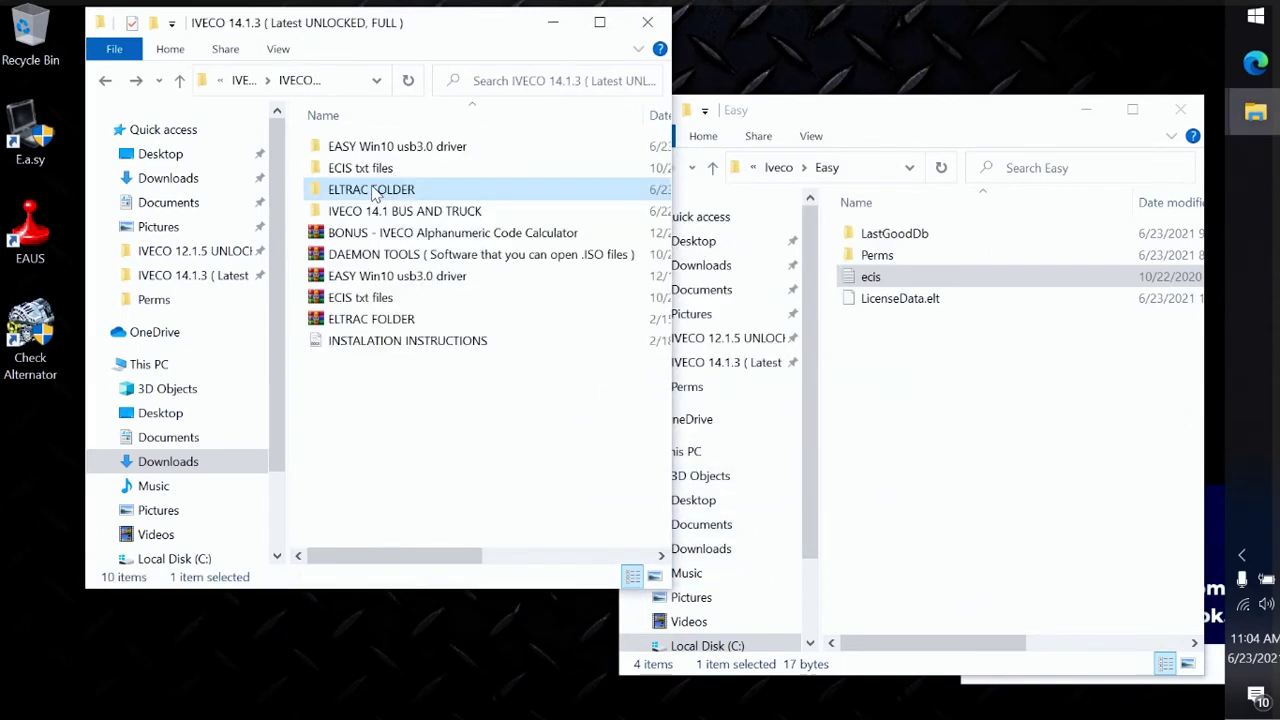
double_click(371, 193)
click(372, 157)
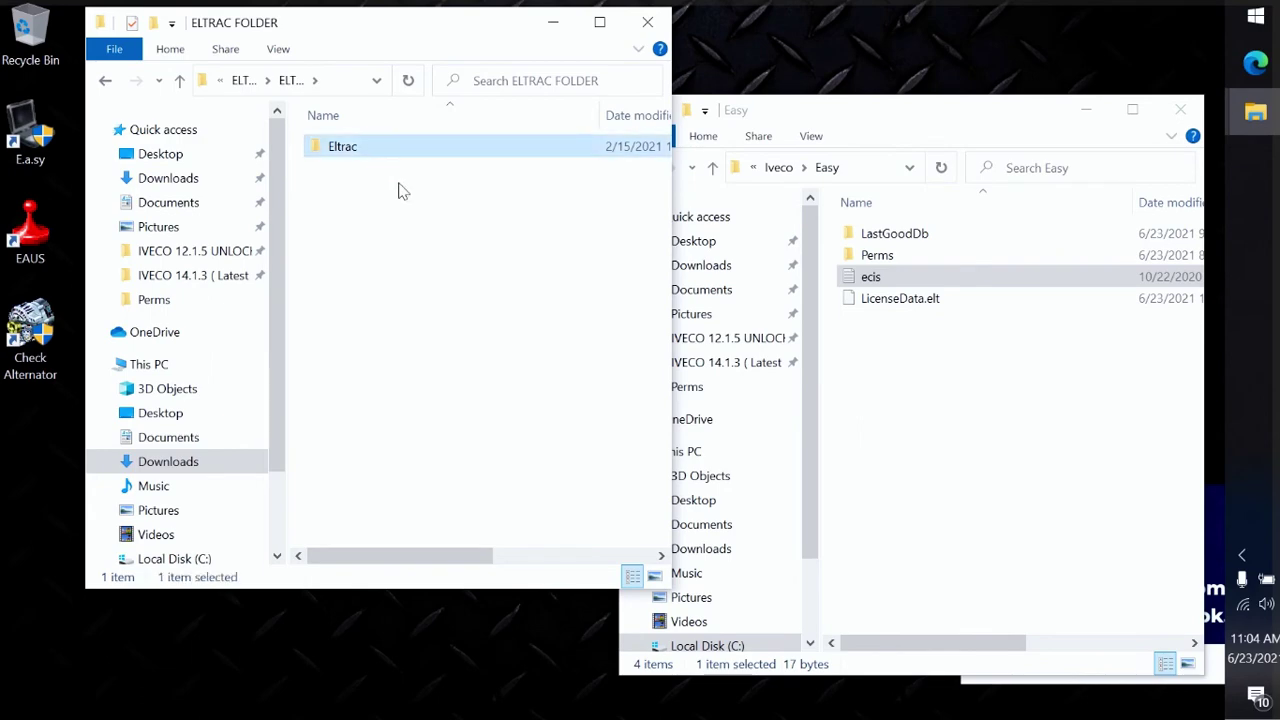
In the other file window, go from ProgramData\Iveco\Easy to the Eltrac folder in C:\Program Files (x86).
click(908, 415)
key(alt+Left)
key(alt+Left)
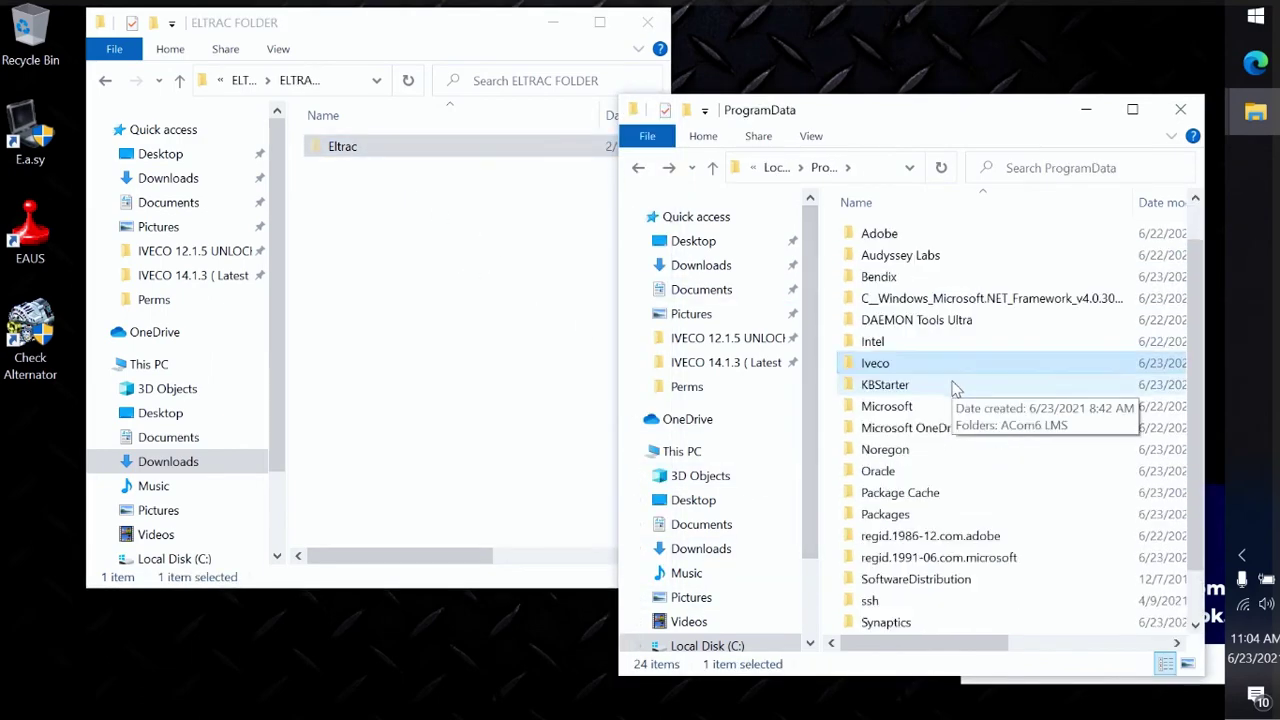
key(alt+Up)
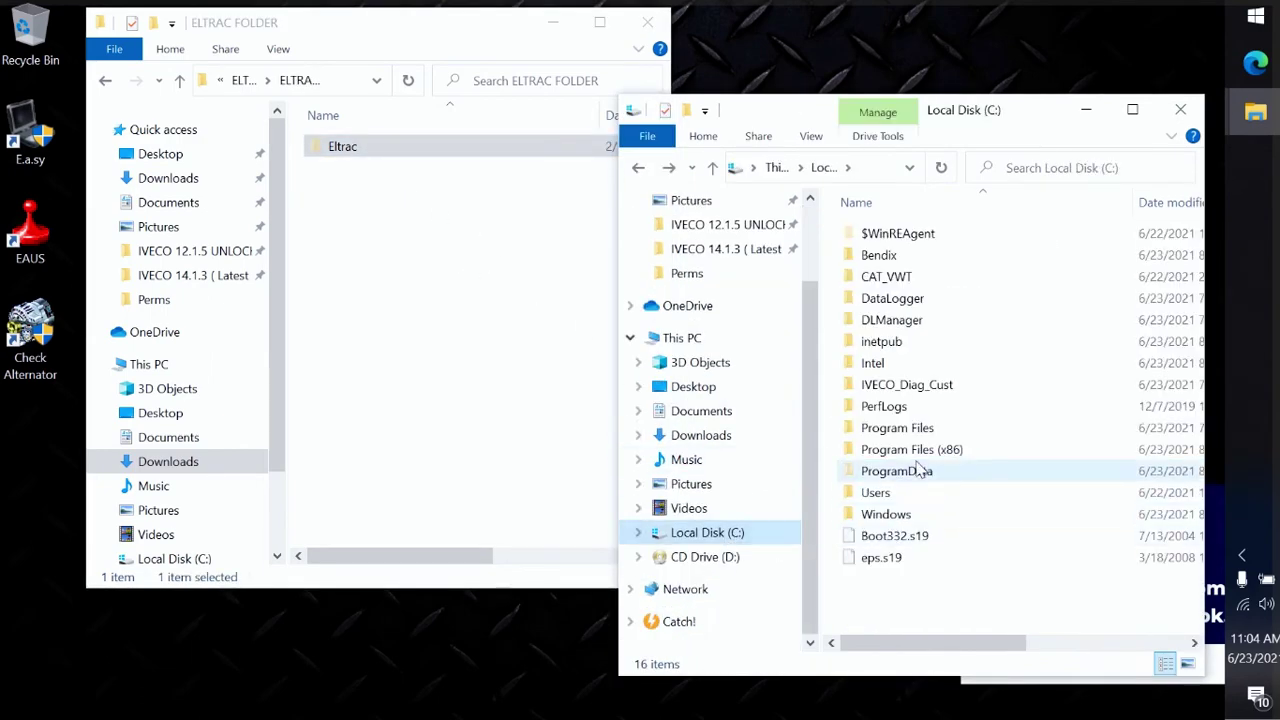
double_click(914, 450)
double_click(880, 320)
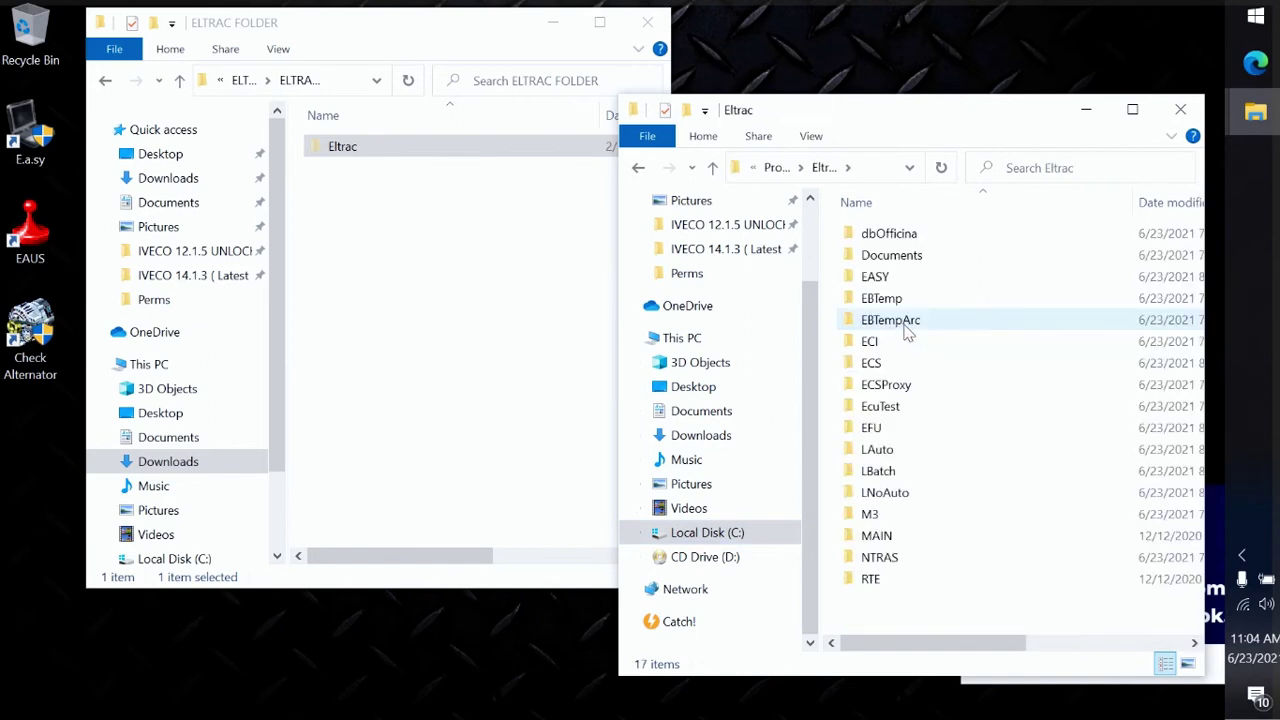
Examine the contents of the downloaded Eltrac folder and the installed Eltrac\EASY folder.
double_click(343, 148)
key(alt+Left)
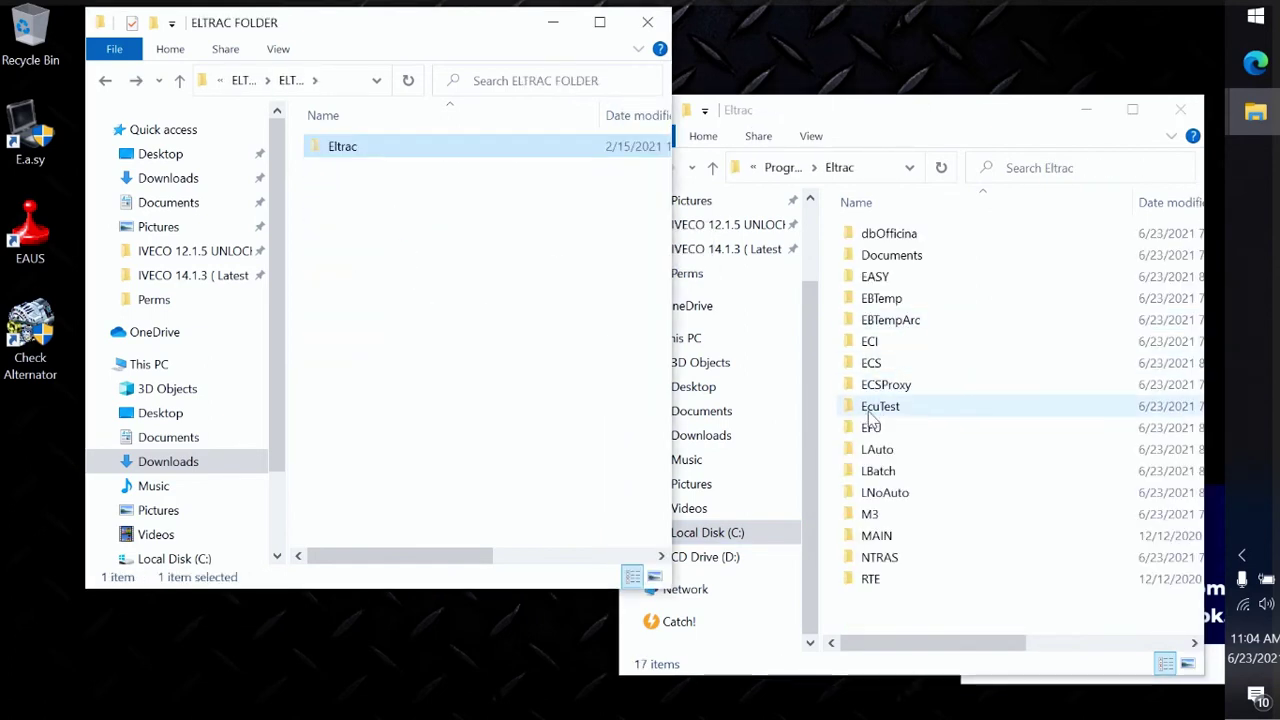
click(370, 355)
double_click(890, 280)
key(alt+Left)
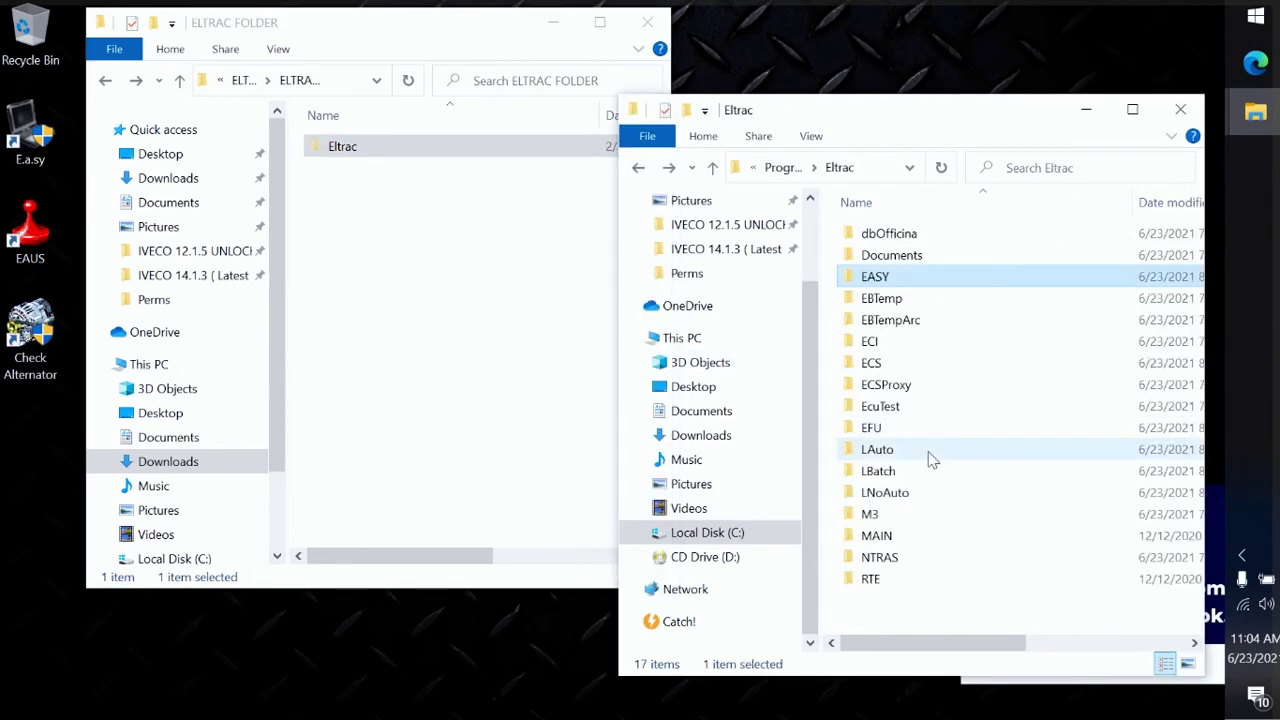
Move the downloaded Eltrac folder into C:\Program Files (x86), cancel the remaining transfer and clear the source window away.
key(alt+Up)
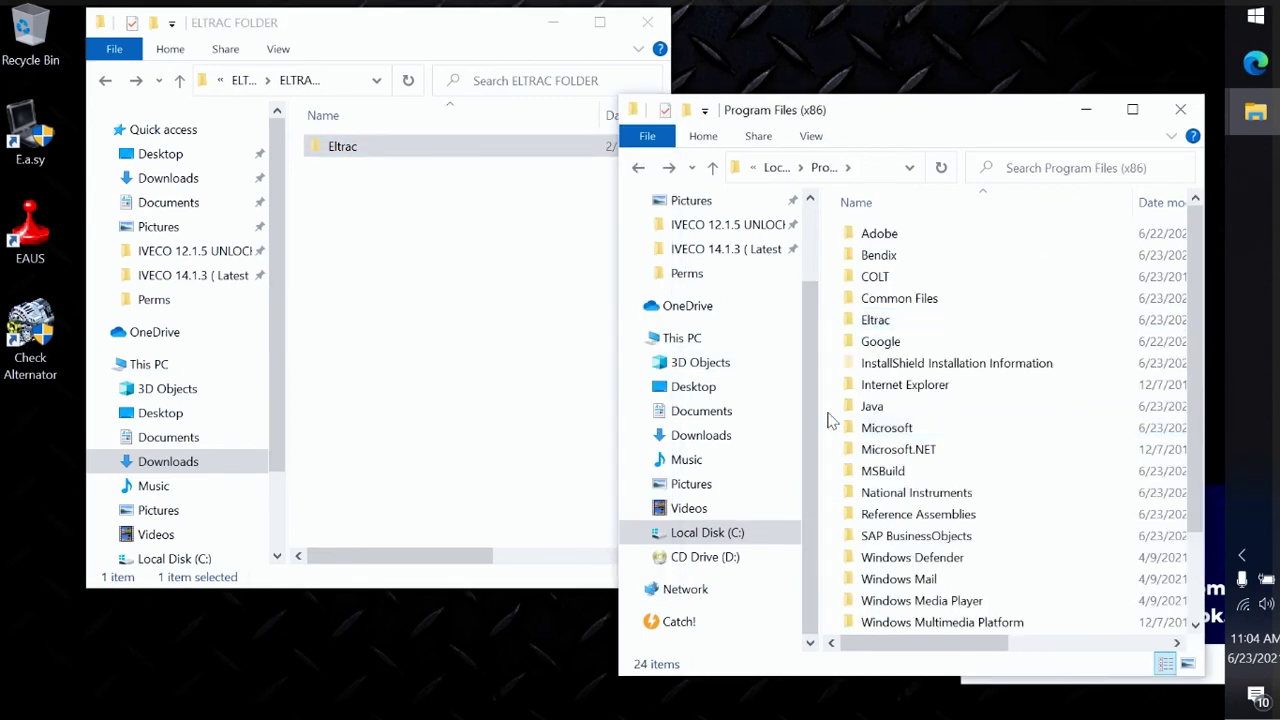
drag(830, 420, 840, 420)
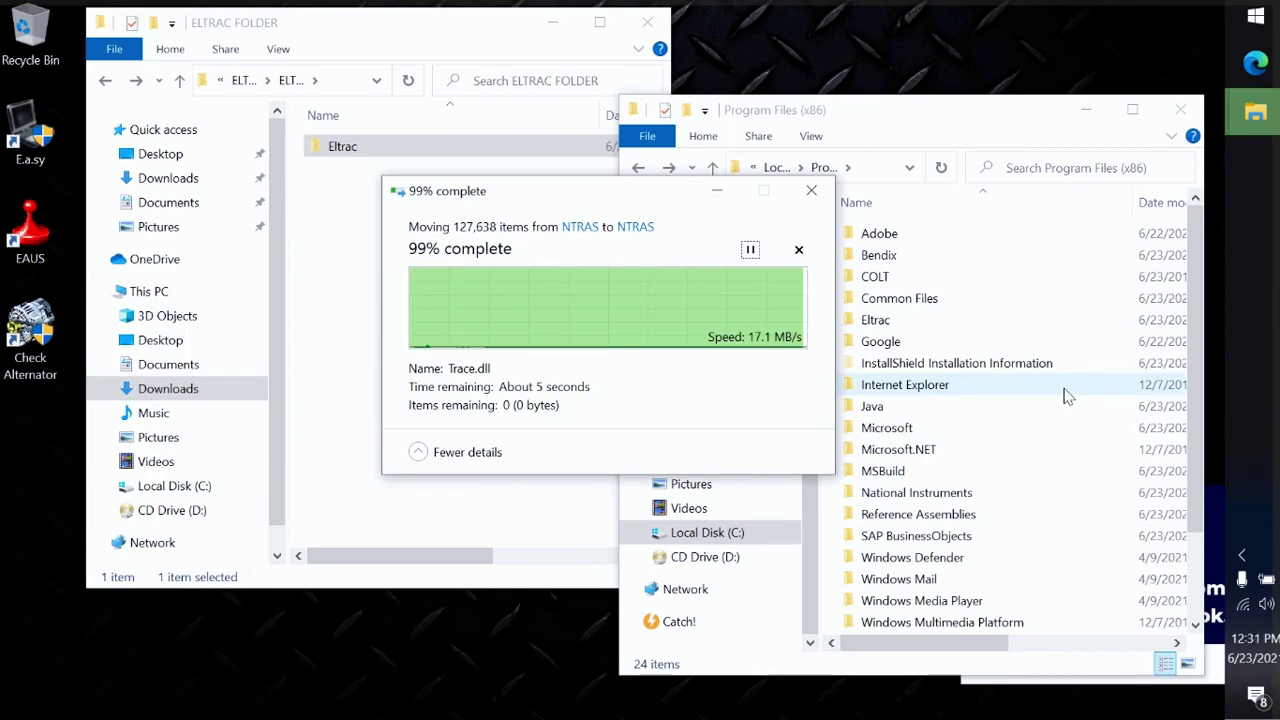
key(Escape)
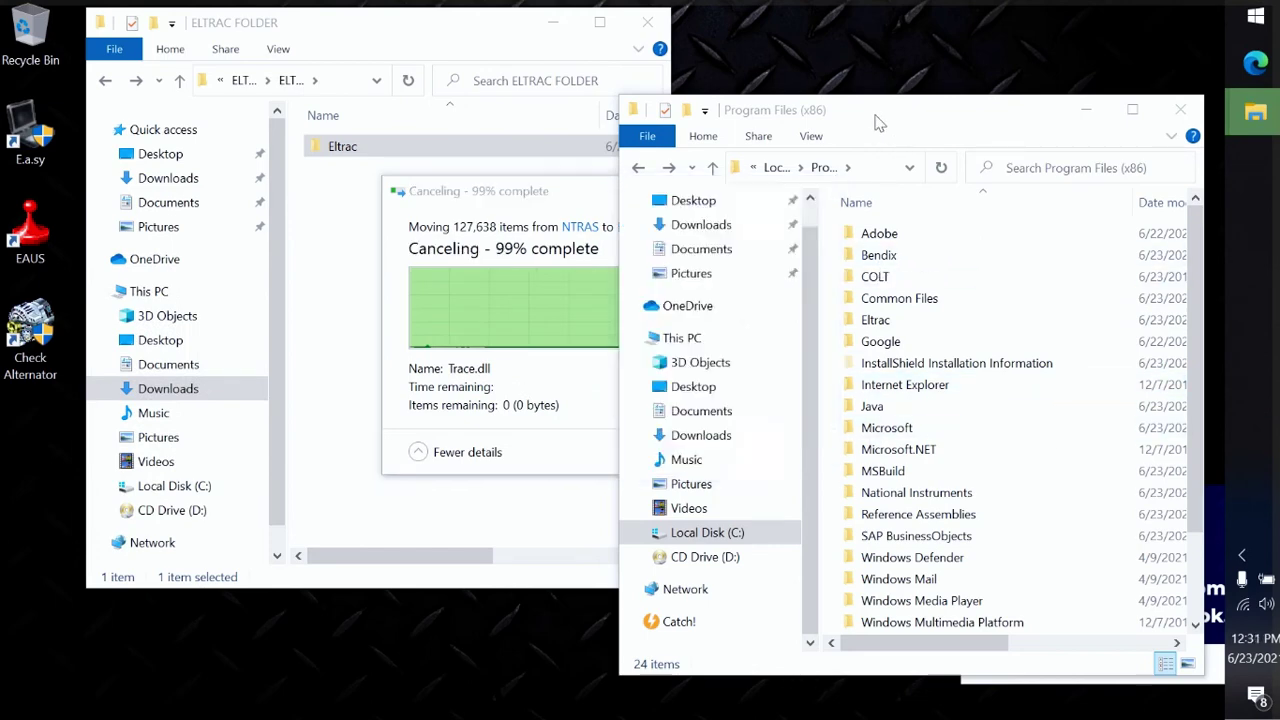
drag(900, 110, 860, 72)
click(537, 146)
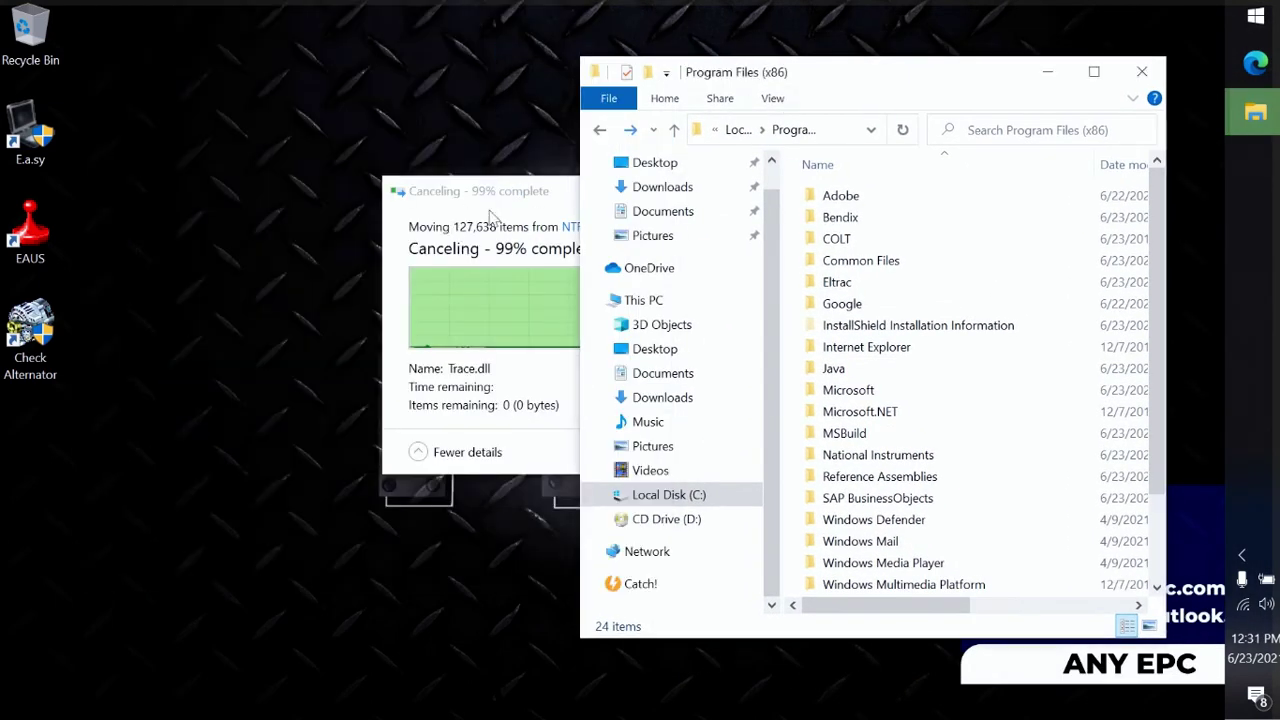